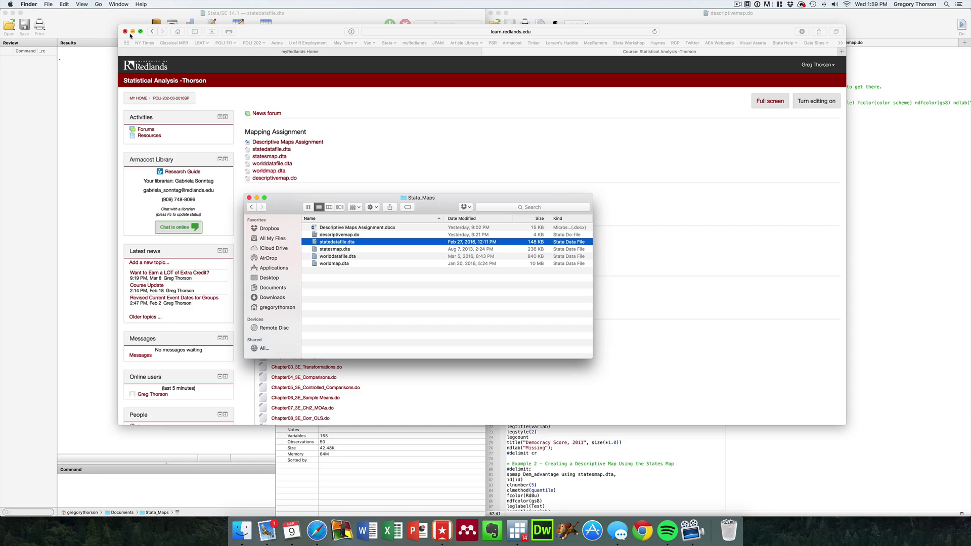
Step: Open statedatafile.dta in Stata and scroll through its 153 state-level variables
{"action": "left_click", "coordinate": [132, 31]}
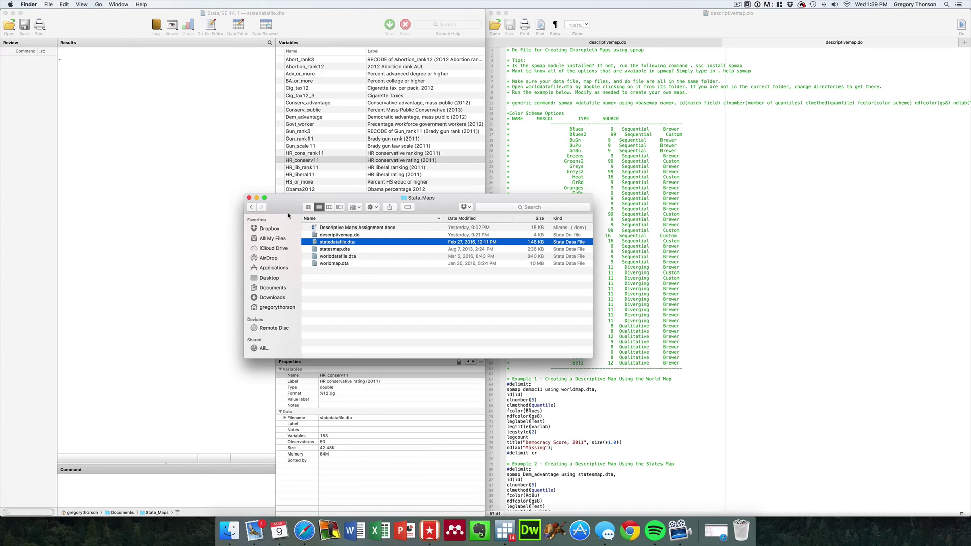
{"action": "double_click", "coordinate": [340, 246]}
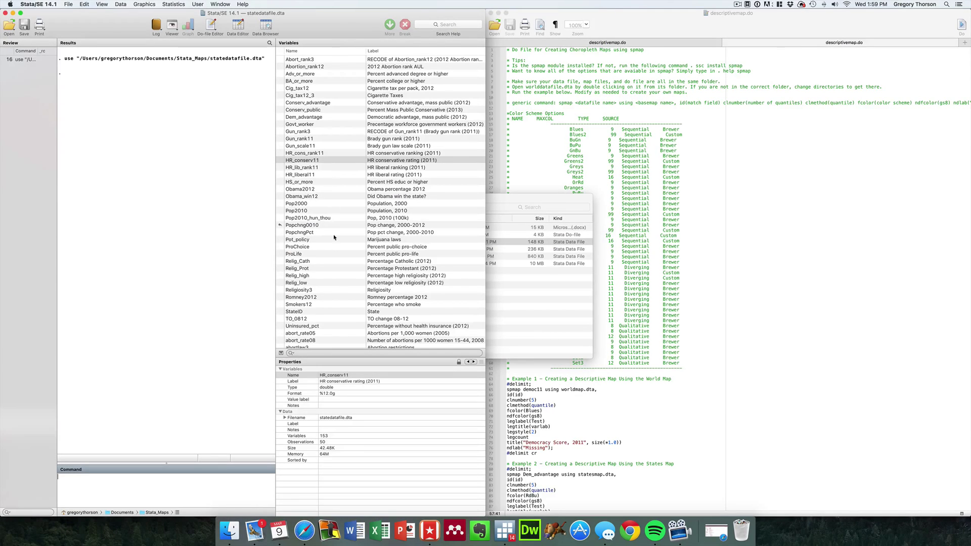
{"action": "scroll", "coordinate": [334, 250], "scroll_direction": "down", "scroll_amount": 20}
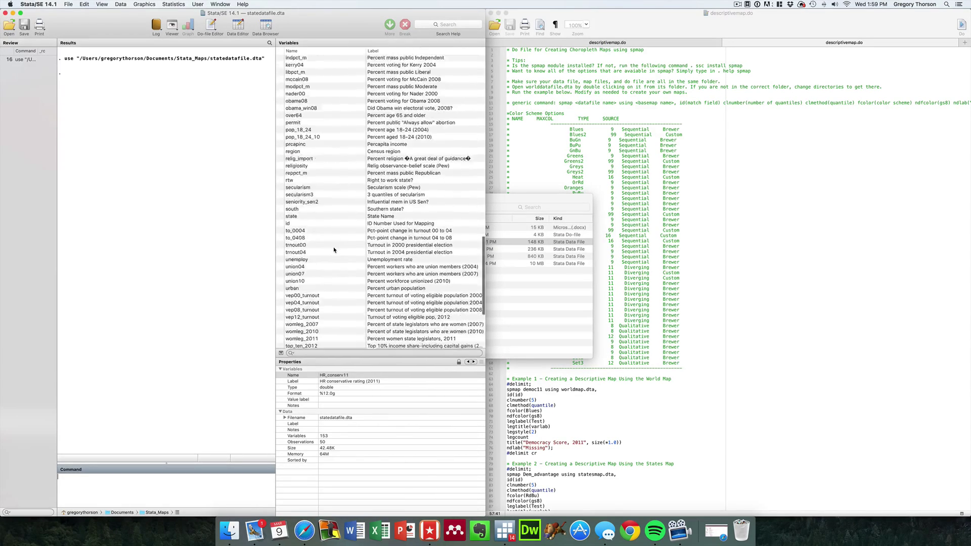
{"action": "scroll", "coordinate": [334, 249], "scroll_direction": "up", "scroll_amount": 20}
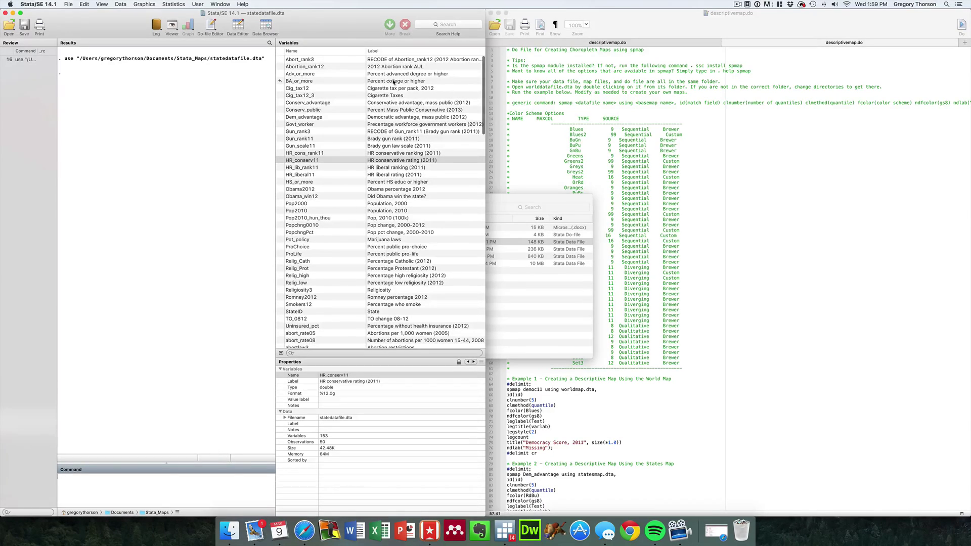
{"action": "left_click", "coordinate": [263, 26]}
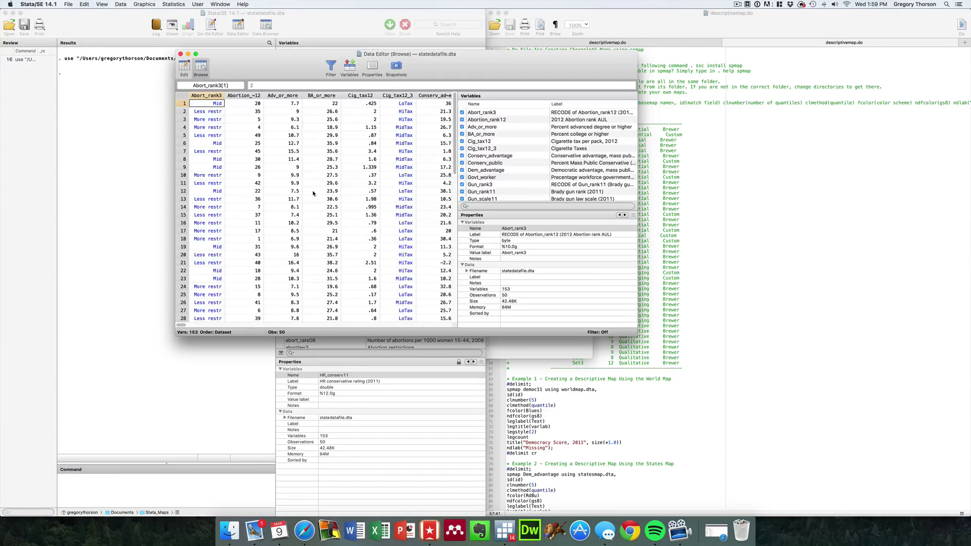
{"action": "scroll", "coordinate": [313, 193], "scroll_direction": "right", "scroll_amount": 20}
{"action": "scroll", "coordinate": [313, 193], "scroll_direction": "left", "scroll_amount": 10}
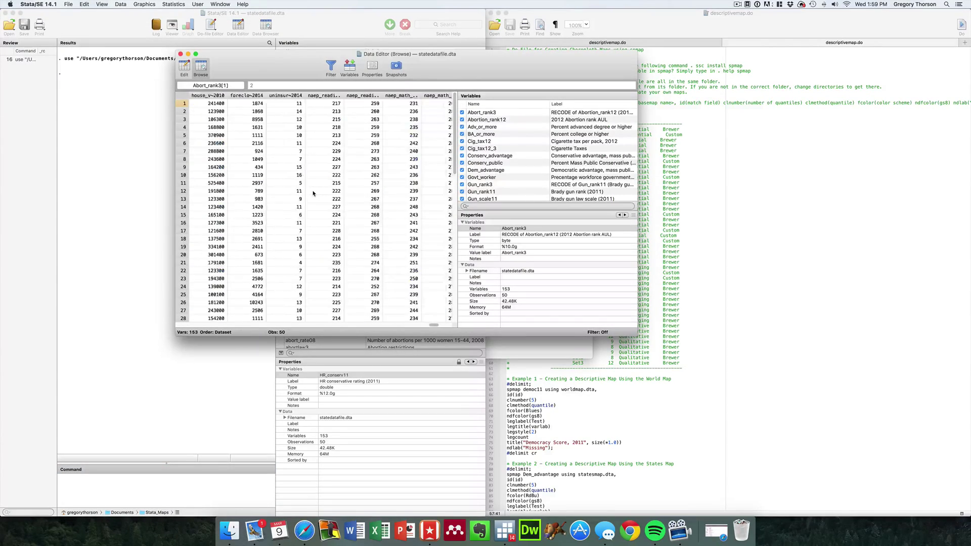
{"action": "scroll", "coordinate": [313, 193], "scroll_direction": "left", "scroll_amount": 8}
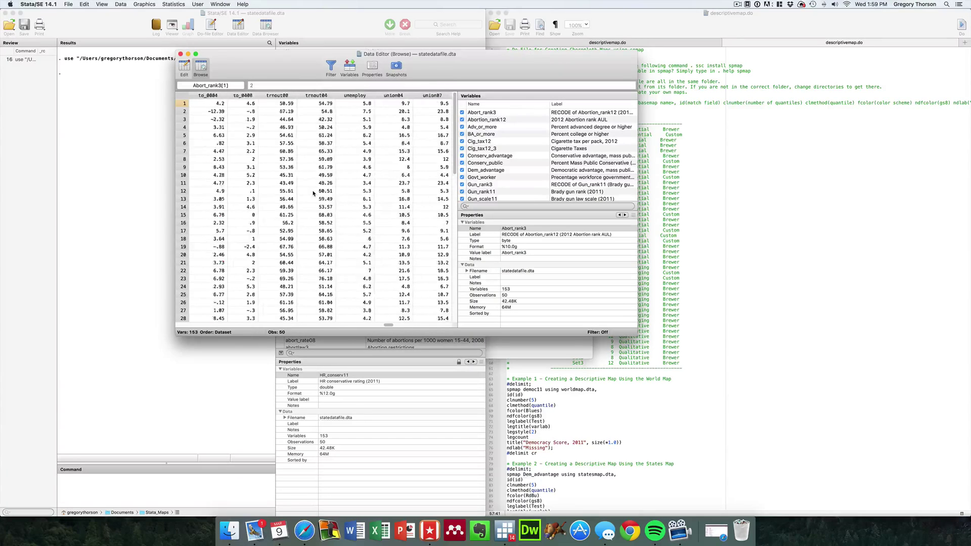
{"action": "scroll", "coordinate": [313, 194], "scroll_direction": "right", "scroll_amount": 3}
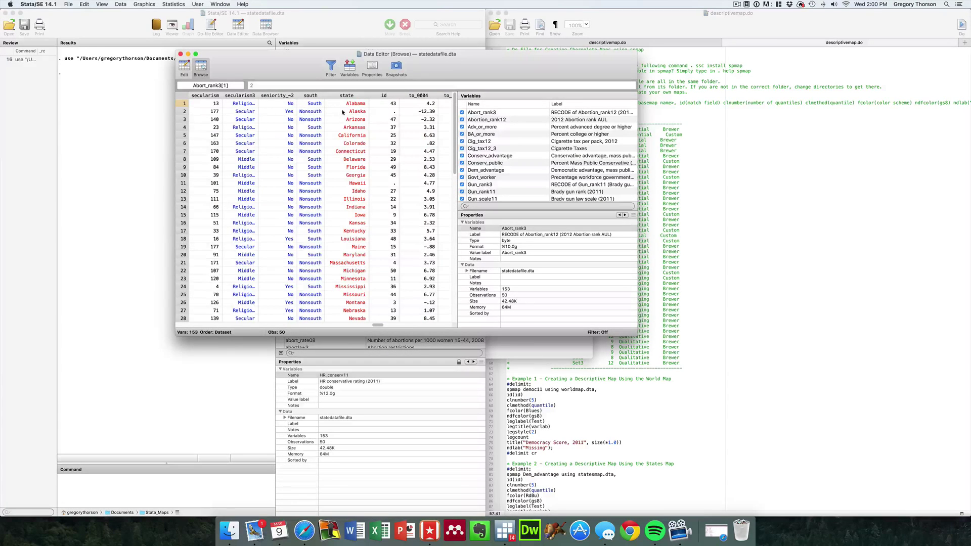
{"action": "left_click", "coordinate": [349, 95]}
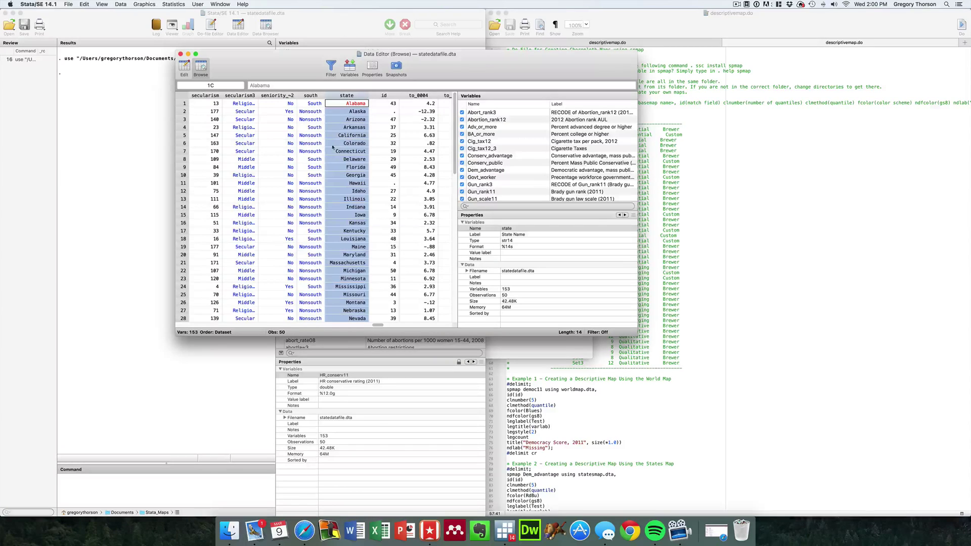
{"action": "scroll", "coordinate": [263, 152], "scroll_direction": "left", "scroll_amount": 15}
{"action": "scroll", "coordinate": [251, 136], "scroll_direction": "down", "scroll_amount": 1}
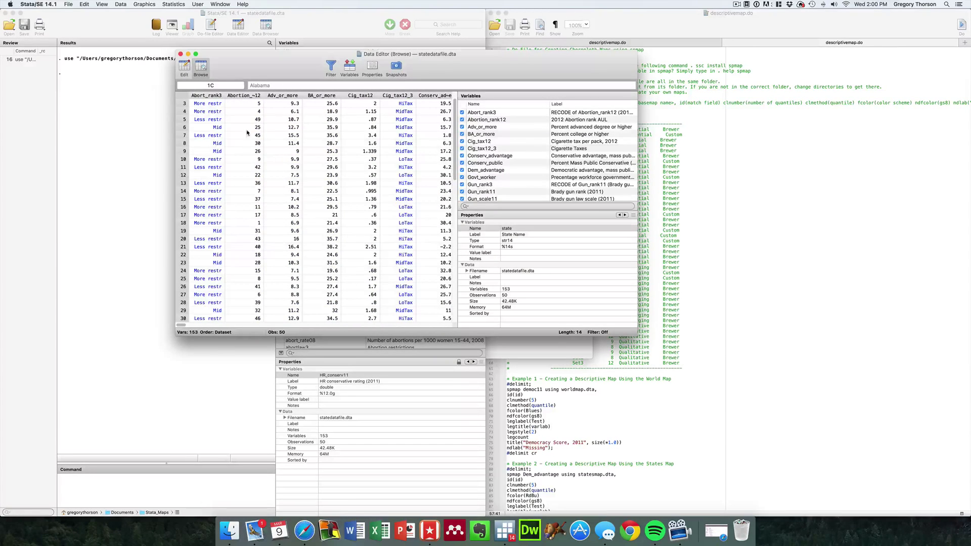
{"action": "left_click", "coordinate": [180, 54]}
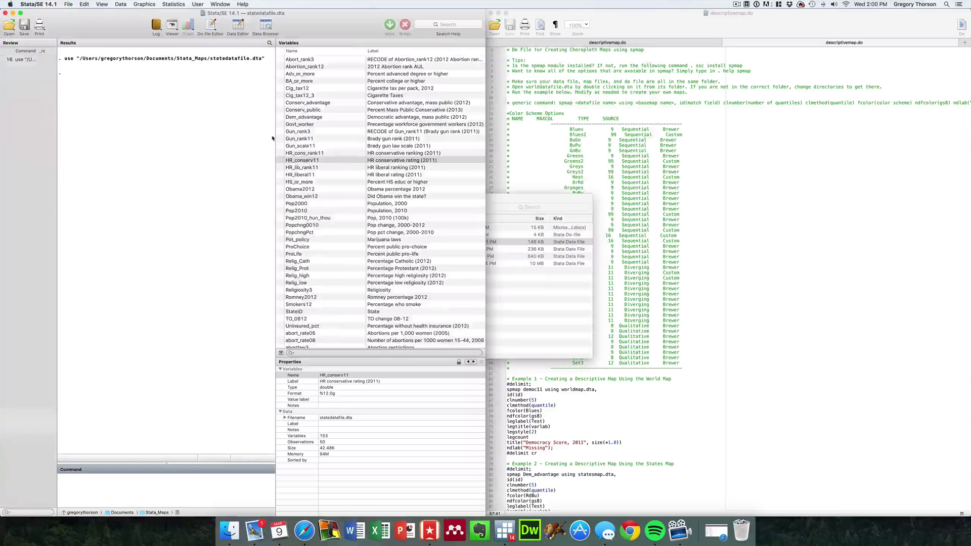
Step: Inspect Adv_or_more, BA_or_more and Cig_tax12 in the Variables pane, then bring the Stata_Maps folder forward
{"action": "left_click", "coordinate": [395, 75]}
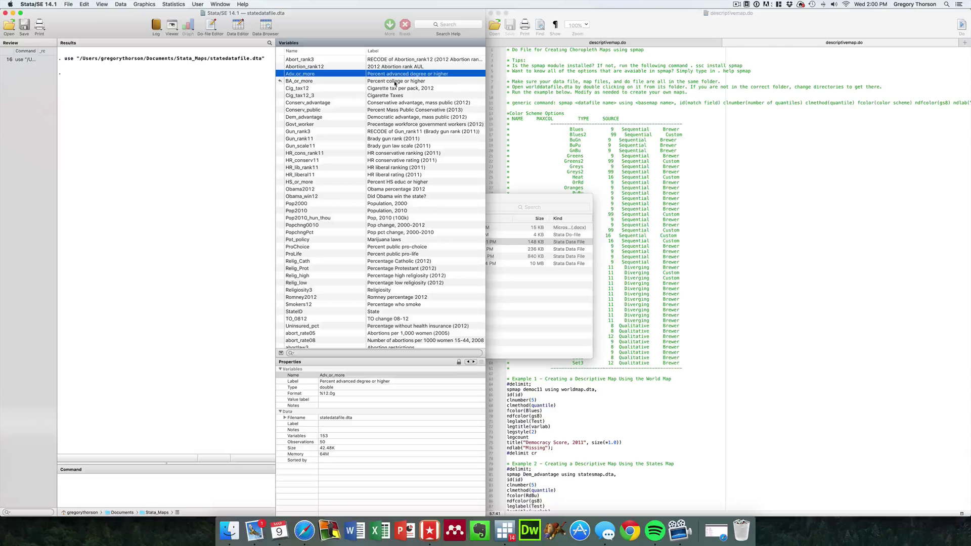
{"action": "left_click", "coordinate": [395, 82]}
{"action": "left_click", "coordinate": [397, 89]}
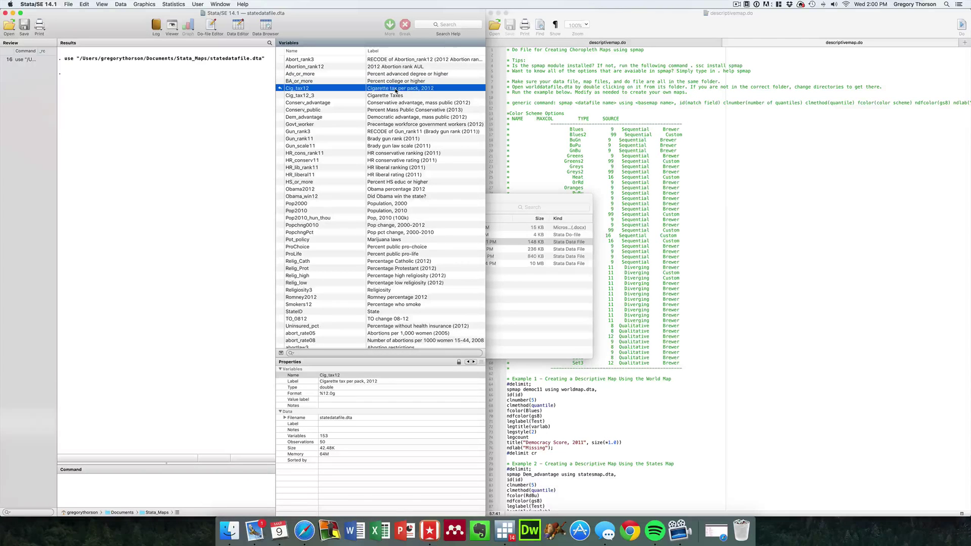
{"action": "scroll", "coordinate": [398, 204], "scroll_direction": "down", "scroll_amount": 15}
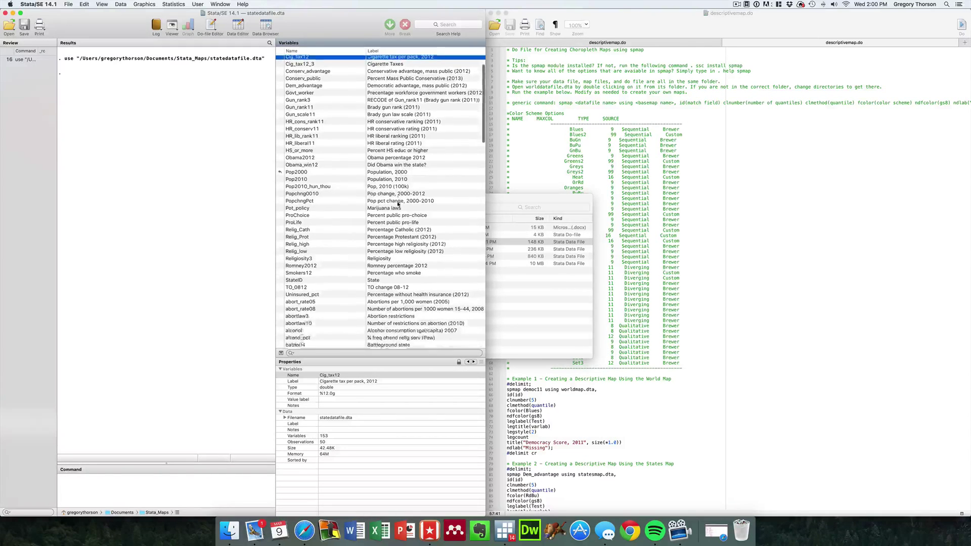
{"action": "scroll", "coordinate": [398, 204], "scroll_direction": "down", "scroll_amount": 20}
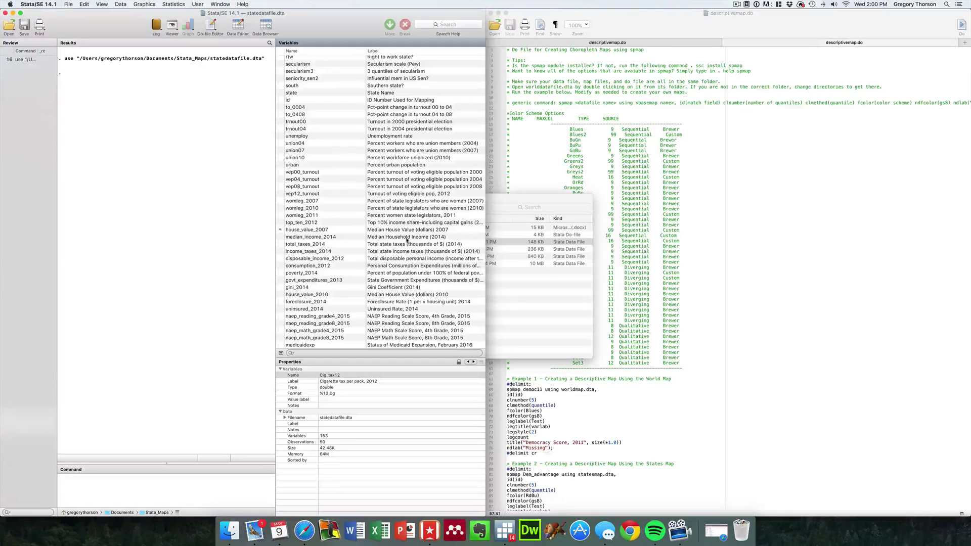
{"action": "left_click", "coordinate": [517, 312]}
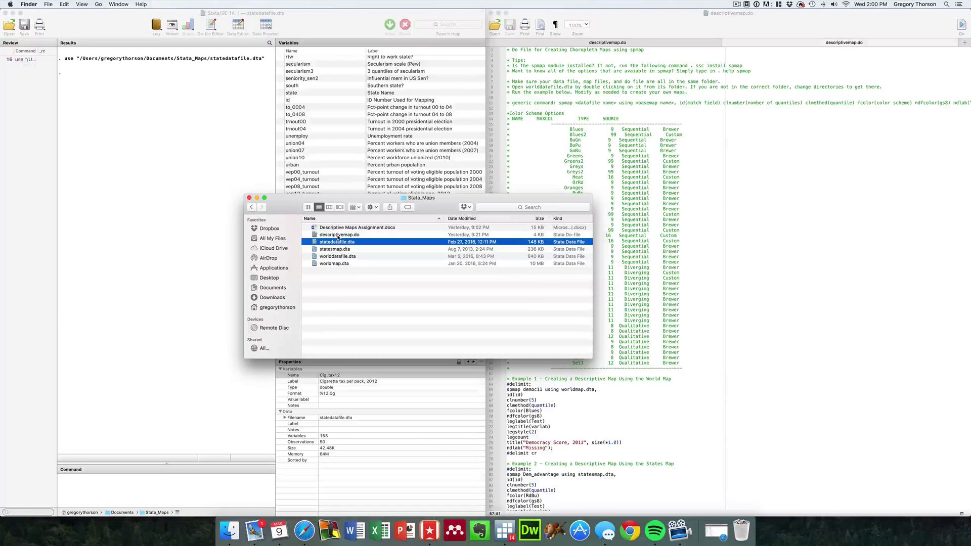
Step: Open descriptivemap.do, mark its tip about installing spmap, and return to the Command pane
{"action": "double_click", "coordinate": [338, 235]}
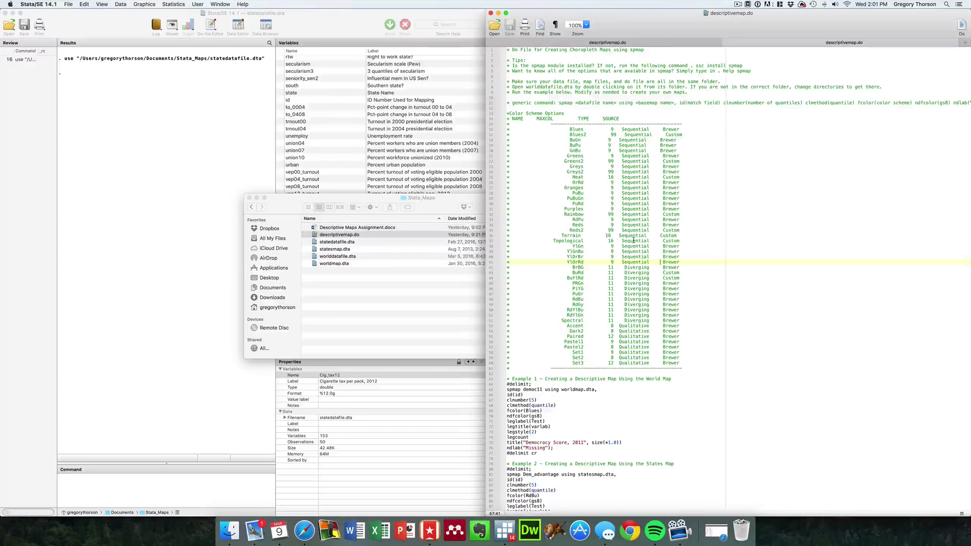
{"action": "left_click", "coordinate": [590, 72]}
{"action": "left_click", "coordinate": [491, 65]}
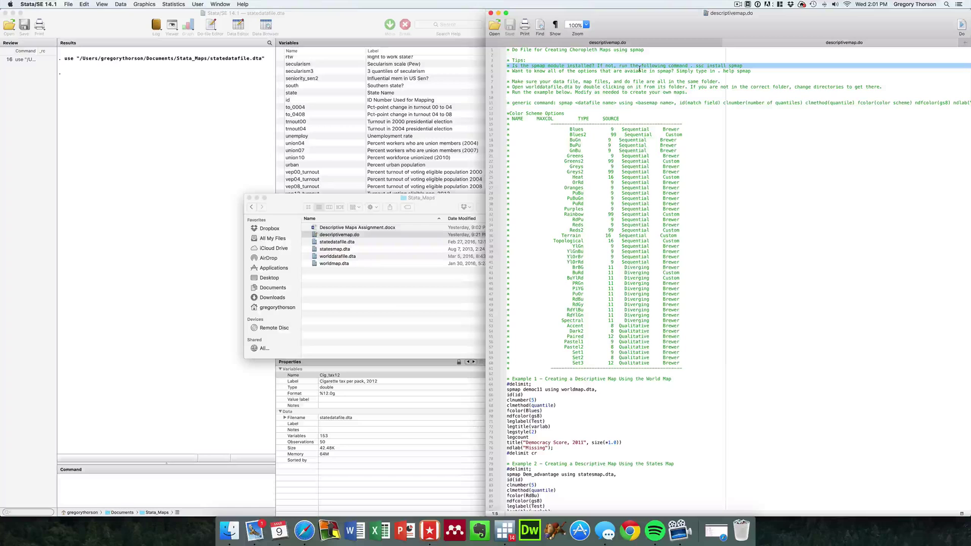
{"action": "left_click", "coordinate": [216, 486]}
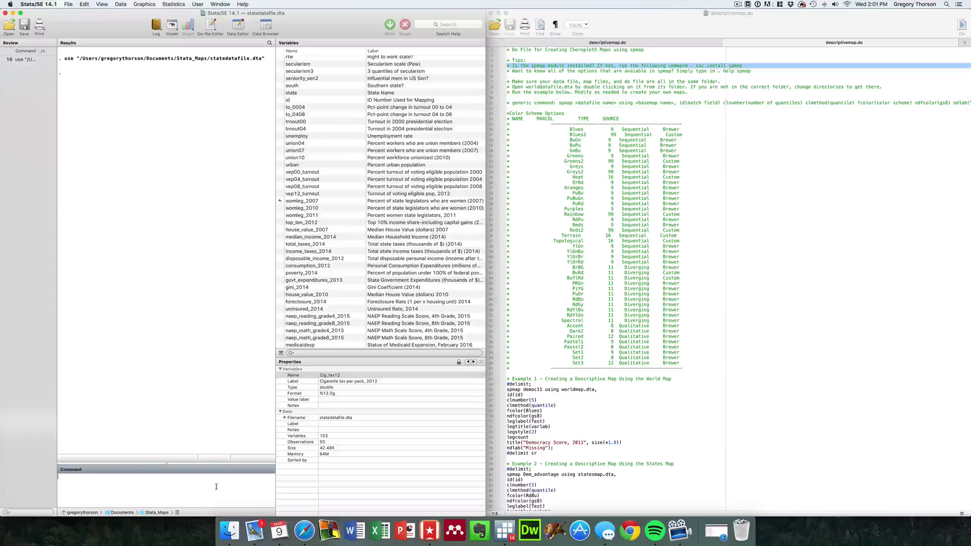
Step: Run help spmap and widen the help Viewer
{"action": "type", "text": "elp spmap"}
{"action": "key", "text": "Return"}
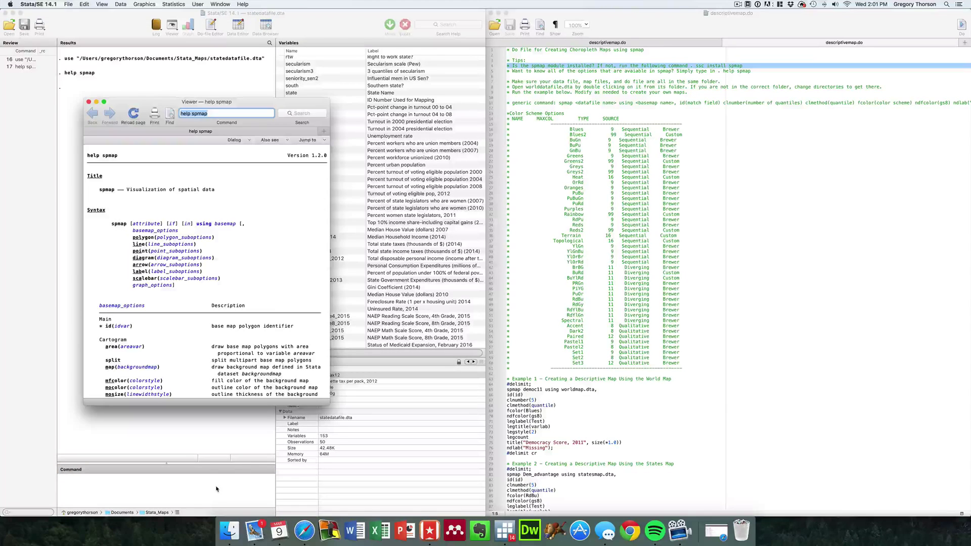
{"action": "left_click_drag", "start_coordinate": [329, 343], "coordinate": [433, 345]}
Step: Read through the spmap help options, then close the Viewer
{"action": "scroll", "coordinate": [277, 271], "scroll_direction": "down", "scroll_amount": 10}
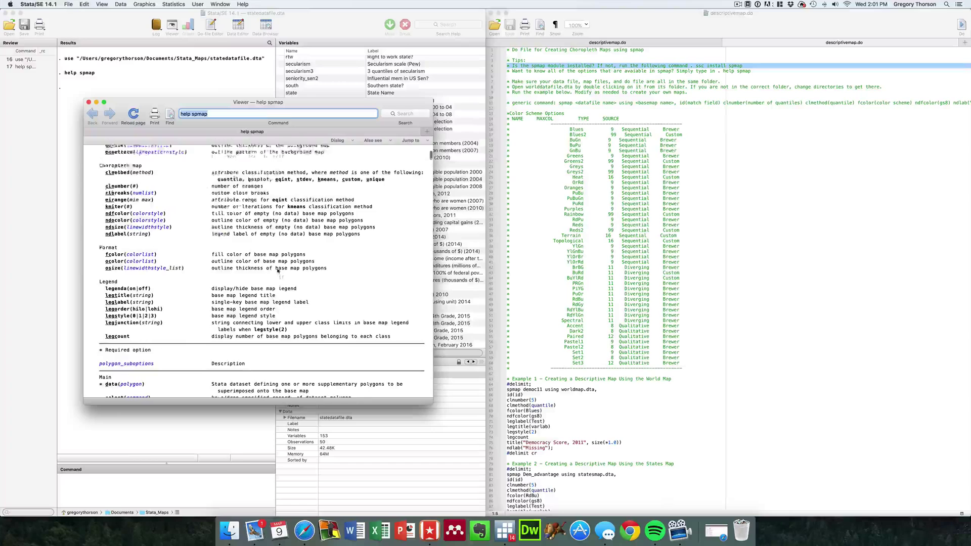
{"action": "scroll", "coordinate": [277, 271], "scroll_direction": "up", "scroll_amount": 10}
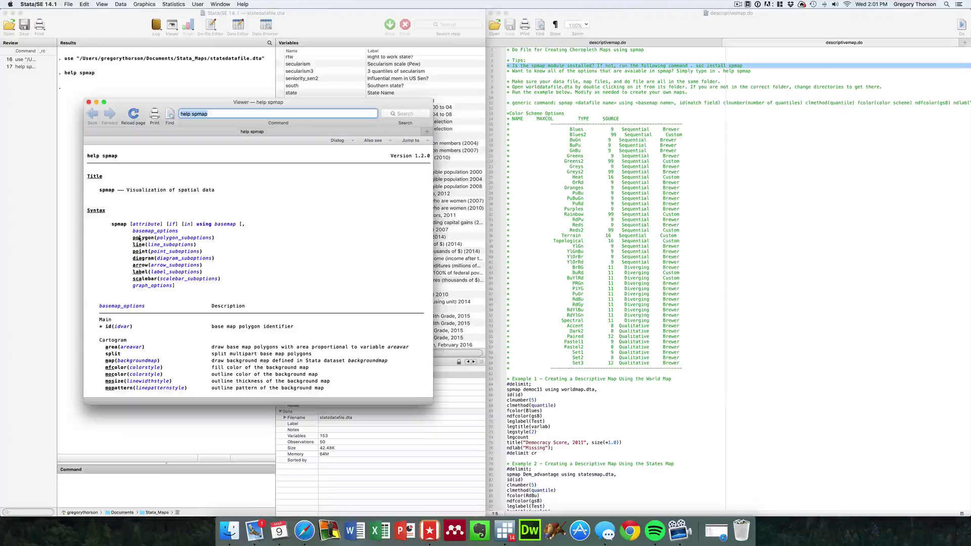
{"action": "scroll", "coordinate": [142, 270], "scroll_direction": "down", "scroll_amount": 3}
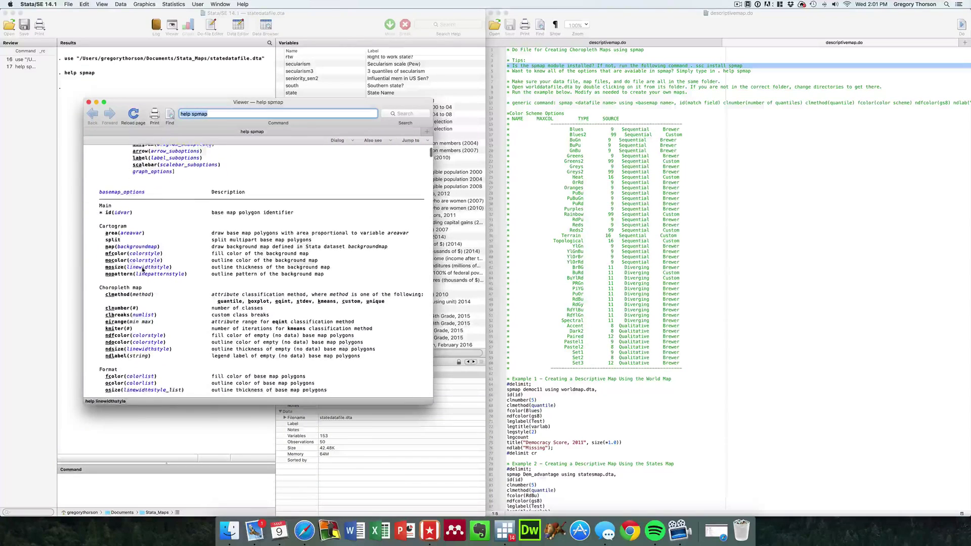
{"action": "scroll", "coordinate": [144, 269], "scroll_direction": "down", "scroll_amount": 5}
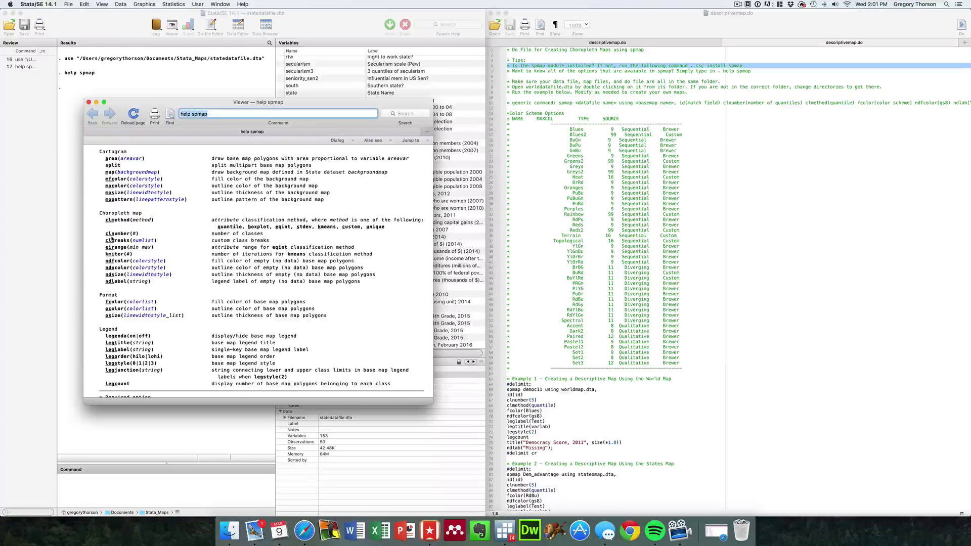
{"action": "scroll", "coordinate": [114, 274], "scroll_direction": "down", "scroll_amount": 1}
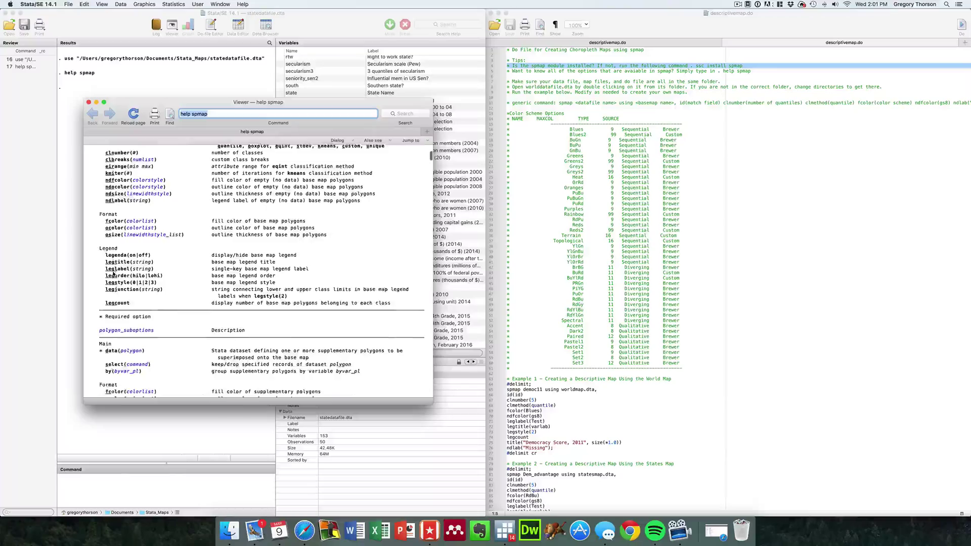
{"action": "scroll", "coordinate": [114, 273], "scroll_direction": "down", "scroll_amount": 5}
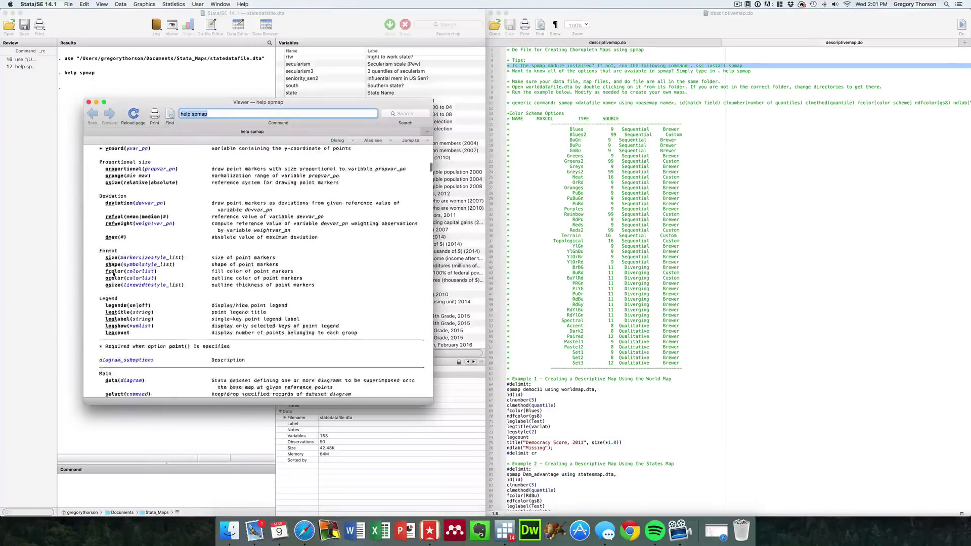
{"action": "scroll", "coordinate": [113, 273], "scroll_direction": "down", "scroll_amount": 8}
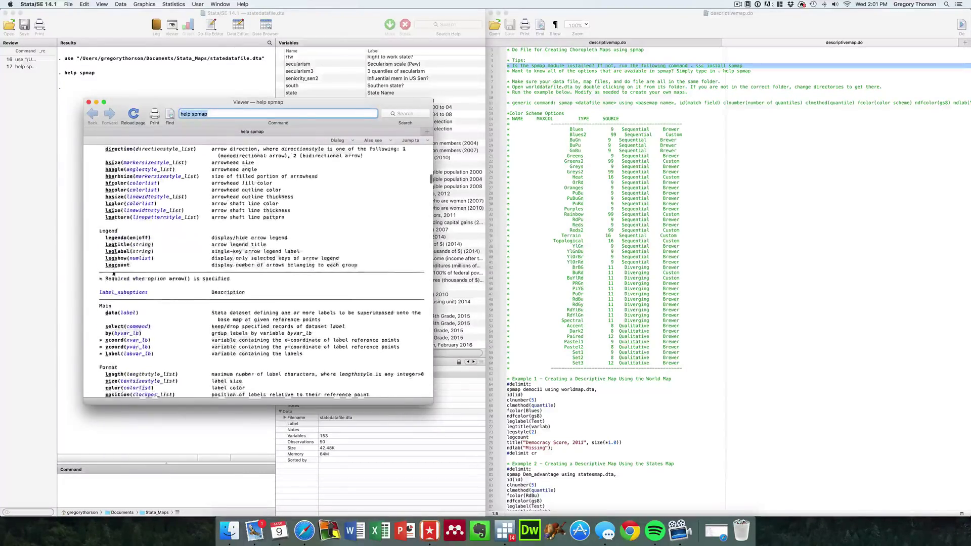
{"action": "scroll", "coordinate": [114, 273], "scroll_direction": "down", "scroll_amount": 15}
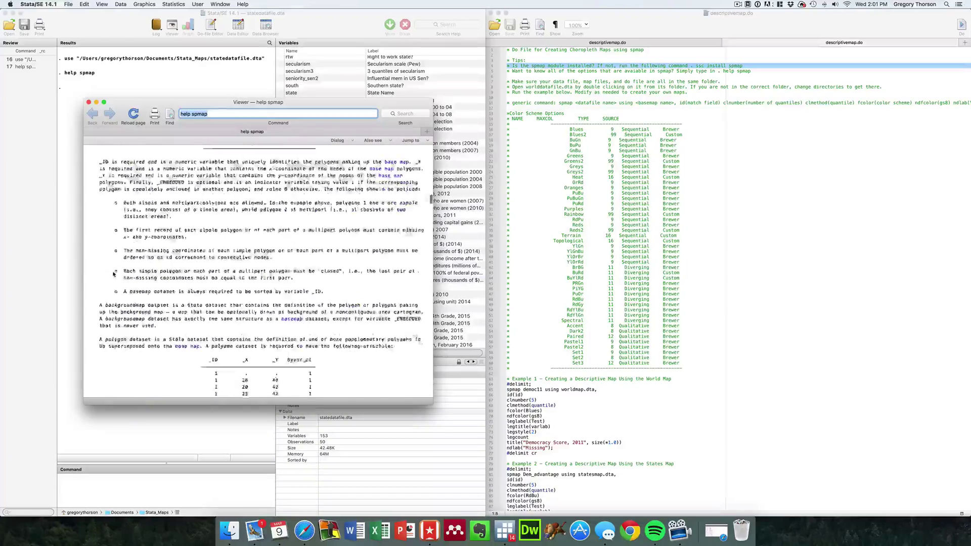
{"action": "scroll", "coordinate": [113, 274], "scroll_direction": "down", "scroll_amount": 15}
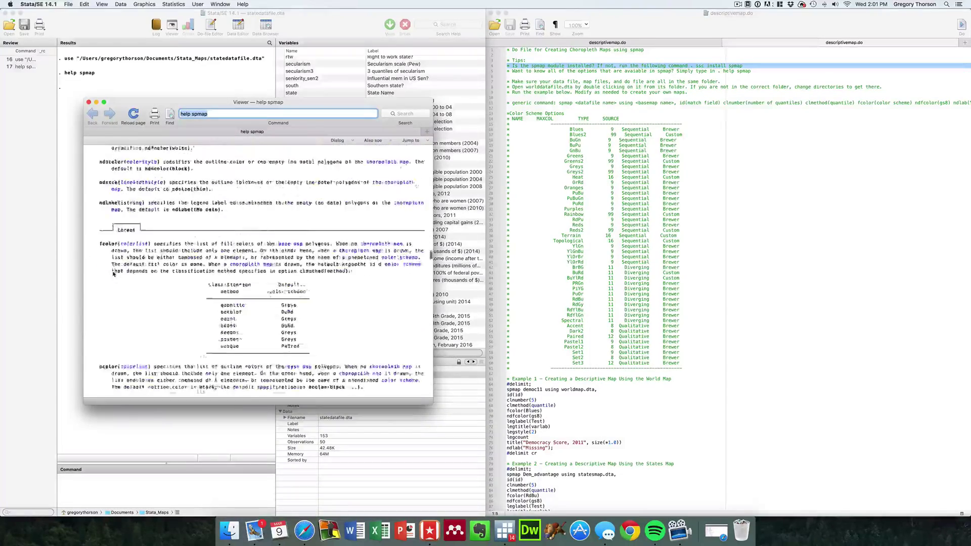
{"action": "scroll", "coordinate": [113, 274], "scroll_direction": "up", "scroll_amount": 10}
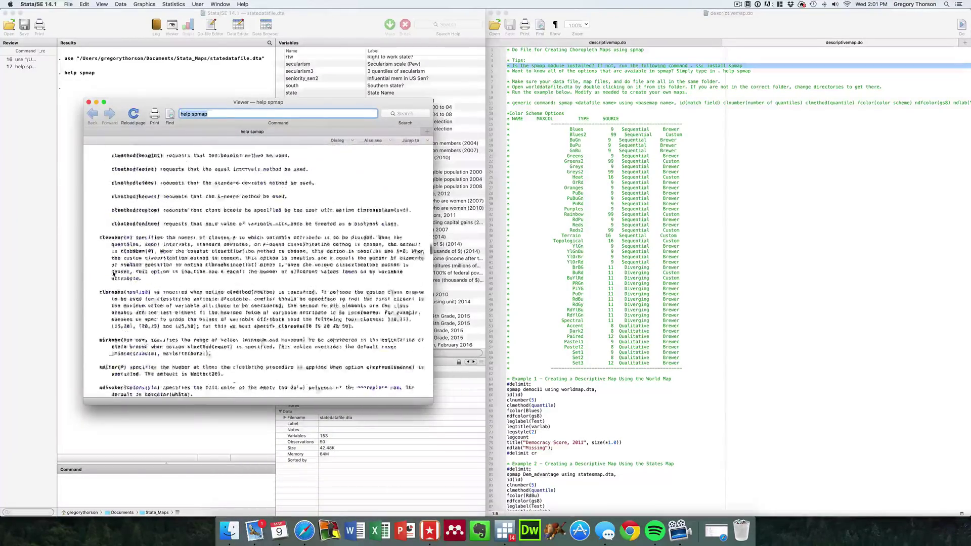
{"action": "scroll", "coordinate": [113, 274], "scroll_direction": "down", "scroll_amount": 15}
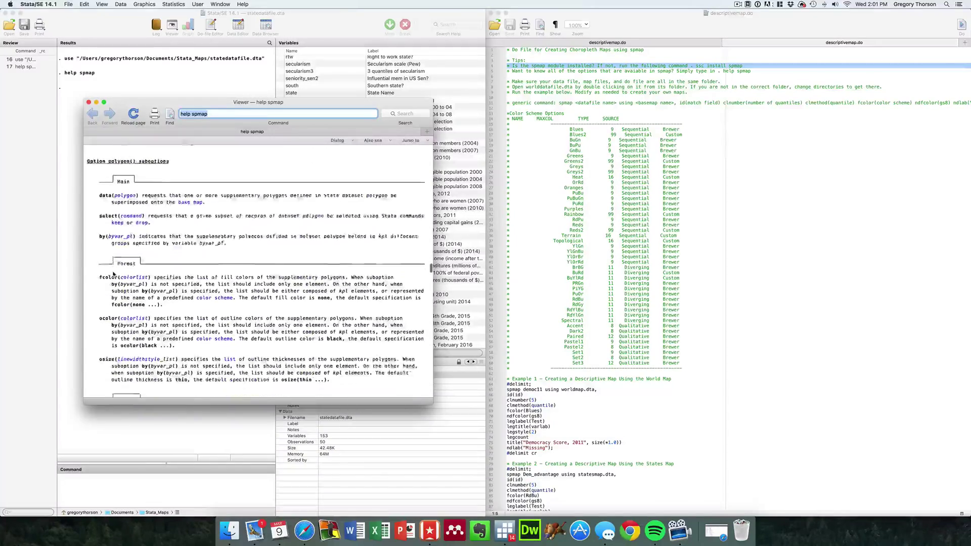
{"action": "scroll", "coordinate": [114, 274], "scroll_direction": "down", "scroll_amount": 20}
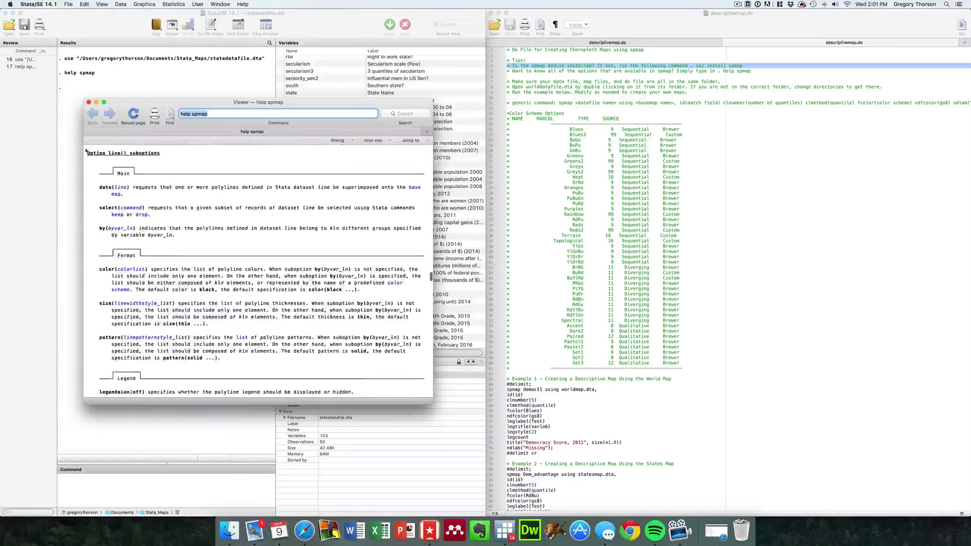
{"action": "left_click", "coordinate": [88, 102]}
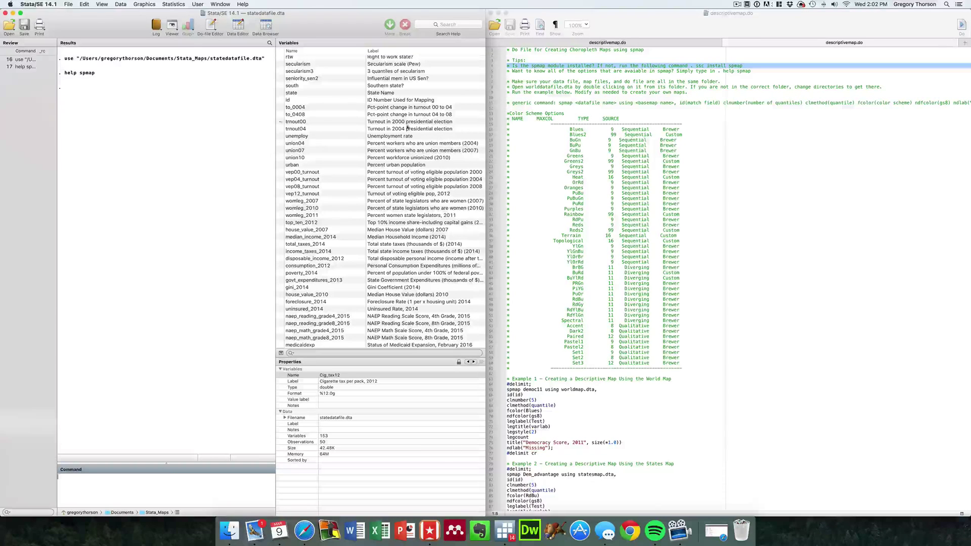
Step: Scroll descriptivemap.do to Example 2 and select lines 79–93 through #delimit cr
{"action": "scroll", "coordinate": [517, 258], "scroll_direction": "down", "scroll_amount": 4}
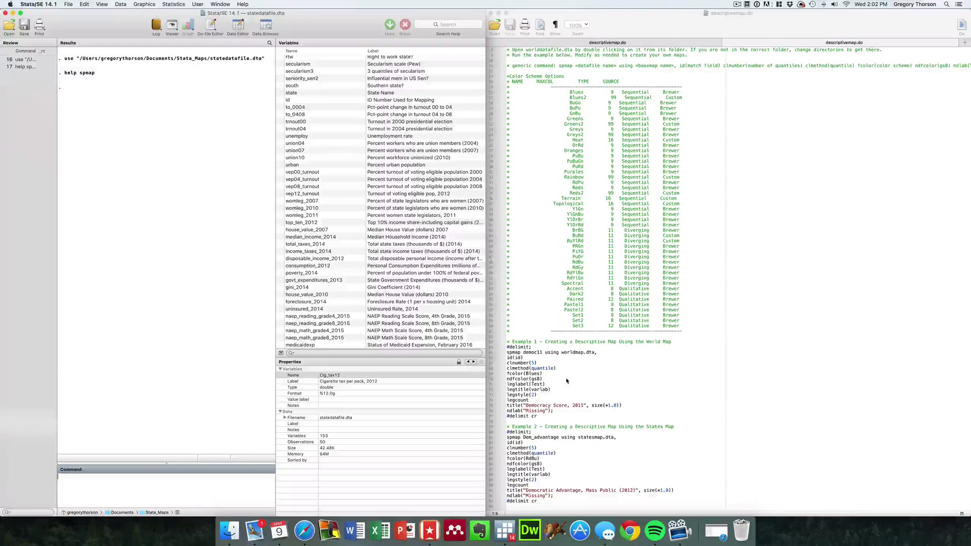
{"action": "scroll", "coordinate": [566, 381], "scroll_direction": "down", "scroll_amount": 3}
{"action": "left_click", "coordinate": [489, 434]}
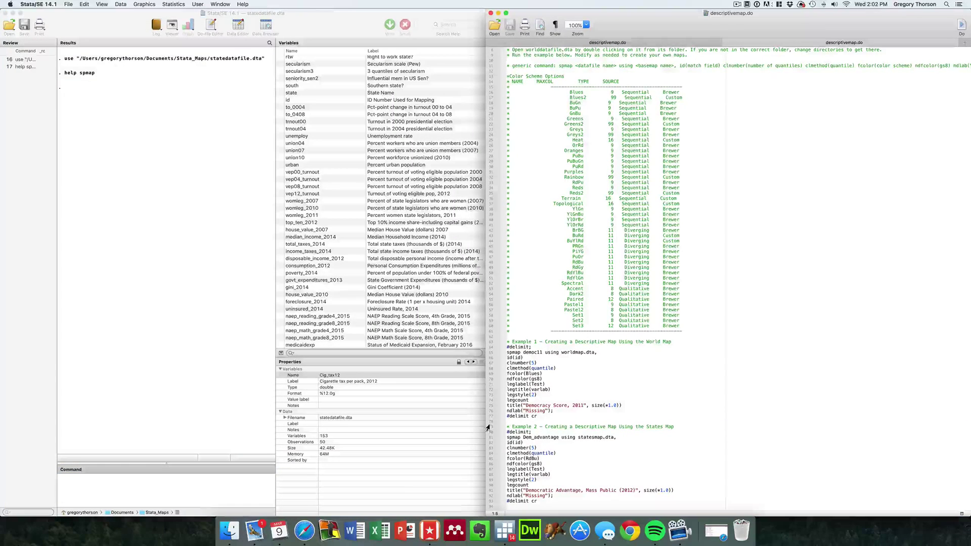
{"action": "left_click_drag", "start_coordinate": [489, 427], "coordinate": [486, 502]}
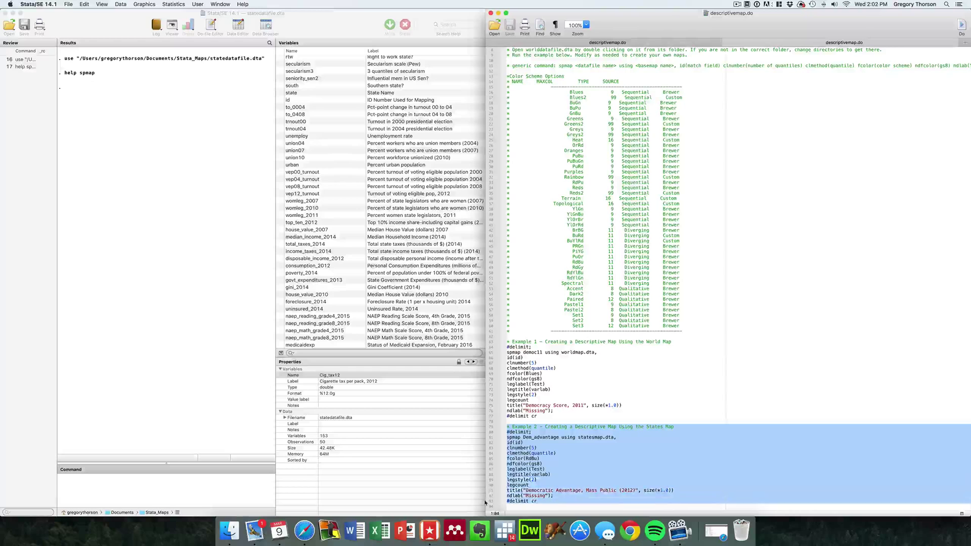
Step: Highlight Dem_advantage in the spmap line and view its details in the Variables pane
{"action": "left_click", "coordinate": [522, 438]}
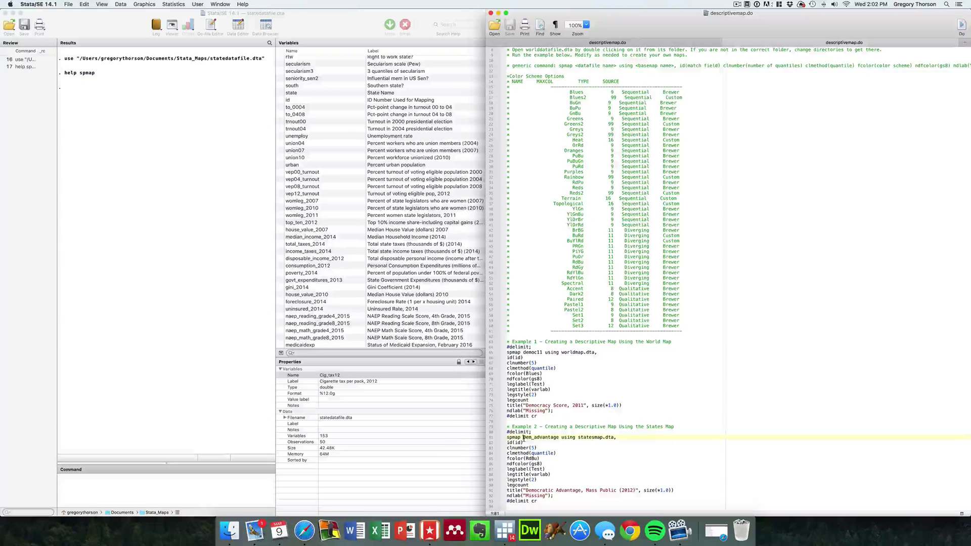
{"action": "left_click_drag", "start_coordinate": [524, 438], "coordinate": [558, 440]}
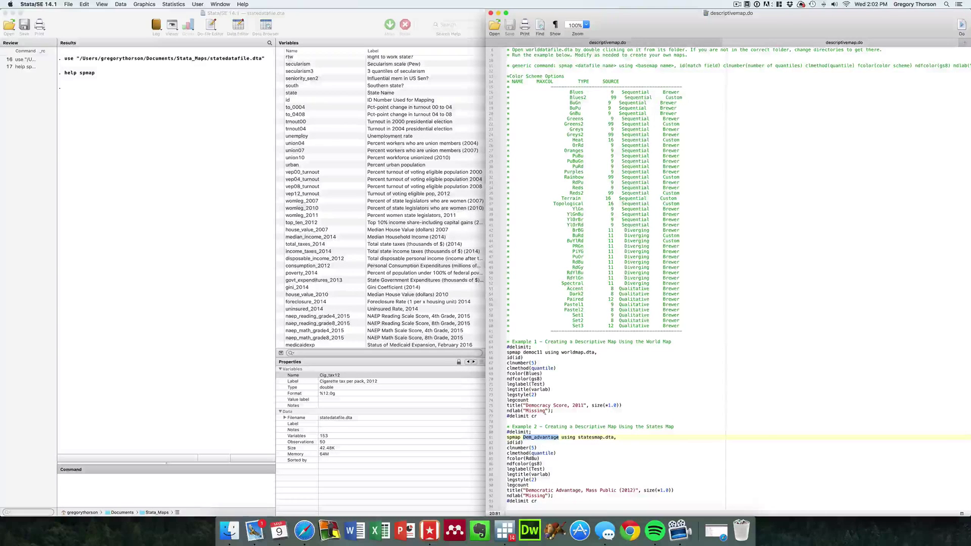
{"action": "left_click", "coordinate": [360, 187]}
{"action": "scroll", "coordinate": [360, 189], "scroll_direction": "up", "scroll_amount": 20}
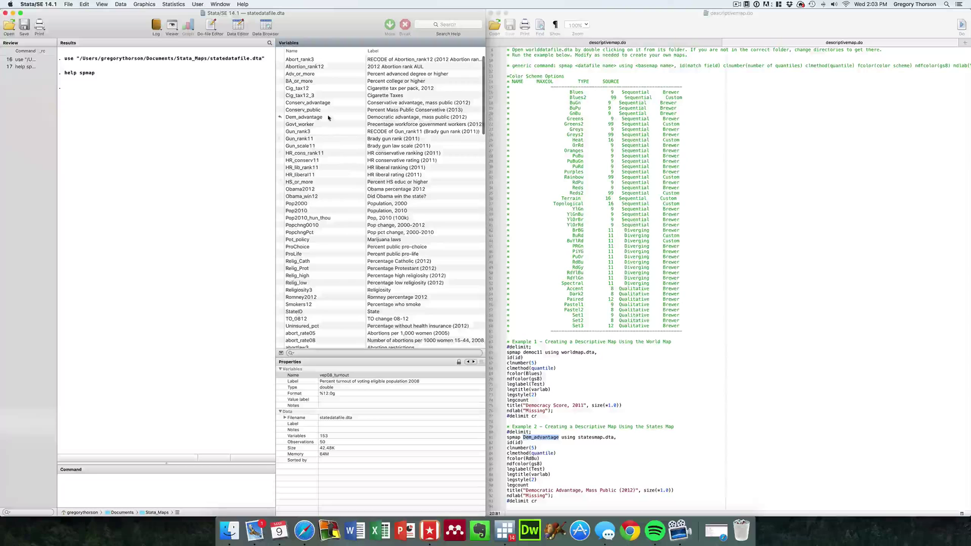
{"action": "left_click", "coordinate": [329, 117]}
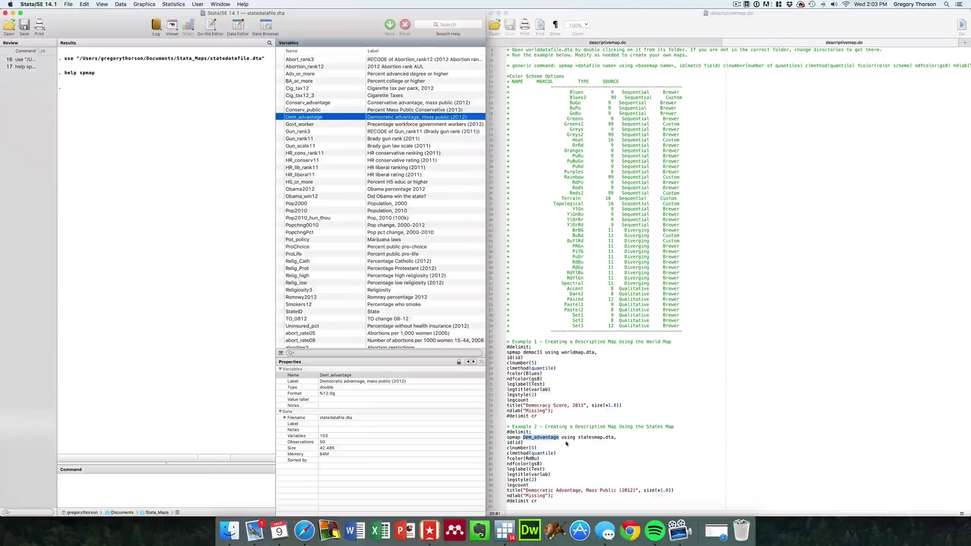
Step: Review the fcolor(RdBu) line and the 'Democratic Advantage, Mass Public (2012)' title in Example 2
{"action": "left_click", "coordinate": [525, 448]}
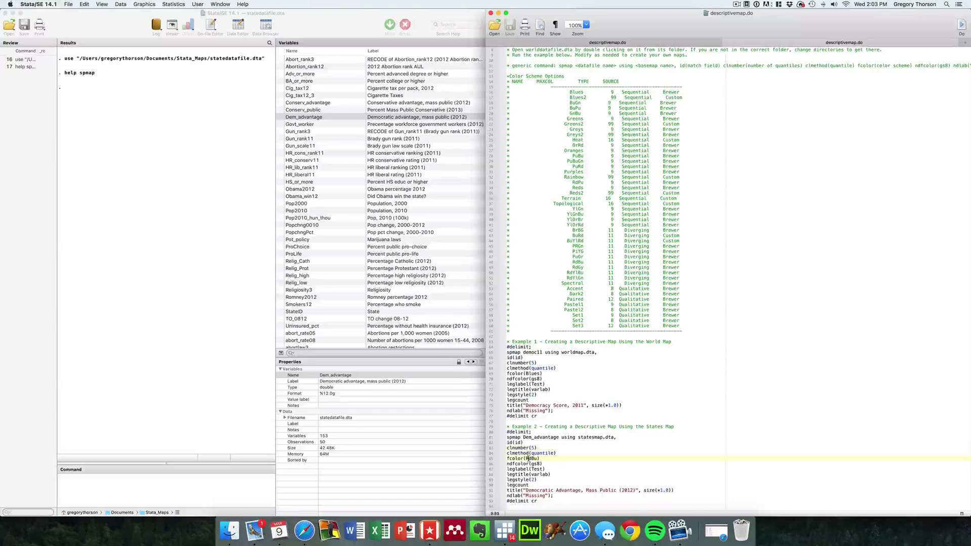
{"action": "left_click", "coordinate": [528, 459]}
{"action": "left_click_drag", "start_coordinate": [523, 490], "coordinate": [632, 492]}
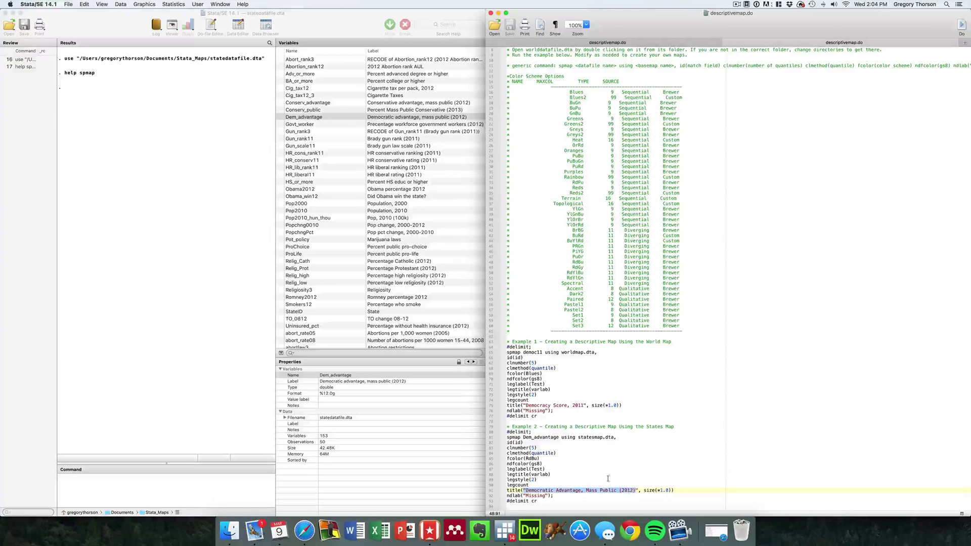
{"action": "left_click", "coordinate": [540, 437]}
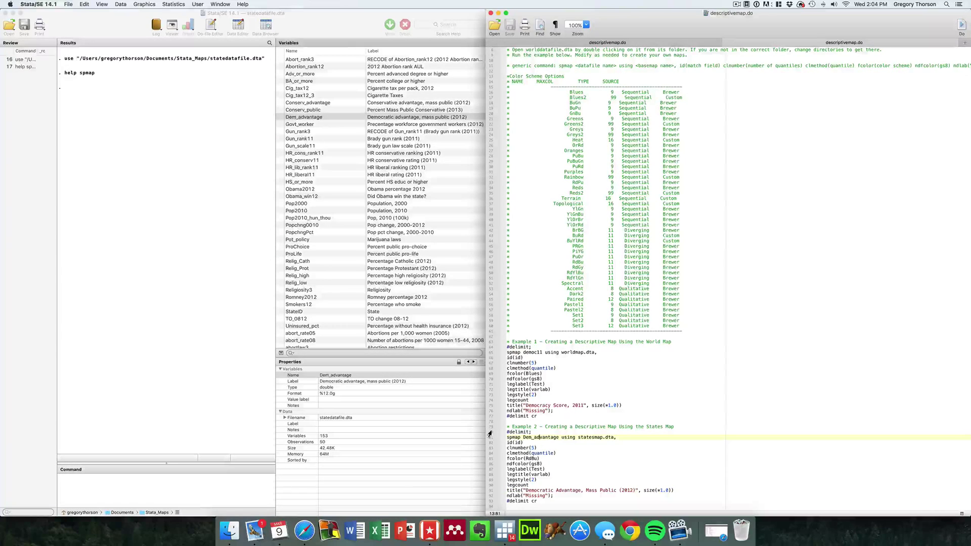
Step: Select Example 2's lines 80–93 and execute them to draw the Democratic Advantage map
{"action": "left_click", "coordinate": [515, 432]}
{"action": "left_click_drag", "start_coordinate": [487, 432], "coordinate": [487, 504]}
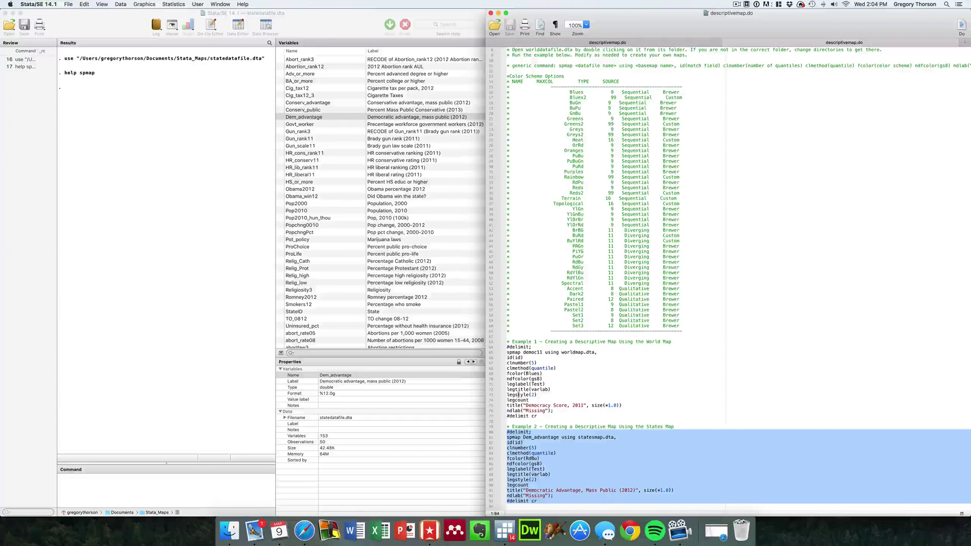
{"action": "right_click", "coordinate": [532, 457]}
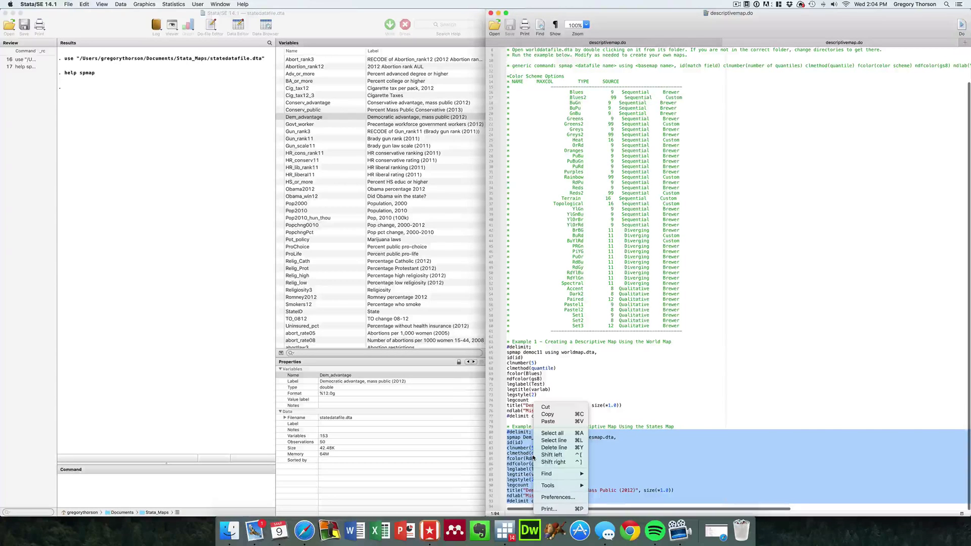
{"action": "mouse_move", "coordinate": [582, 486]}
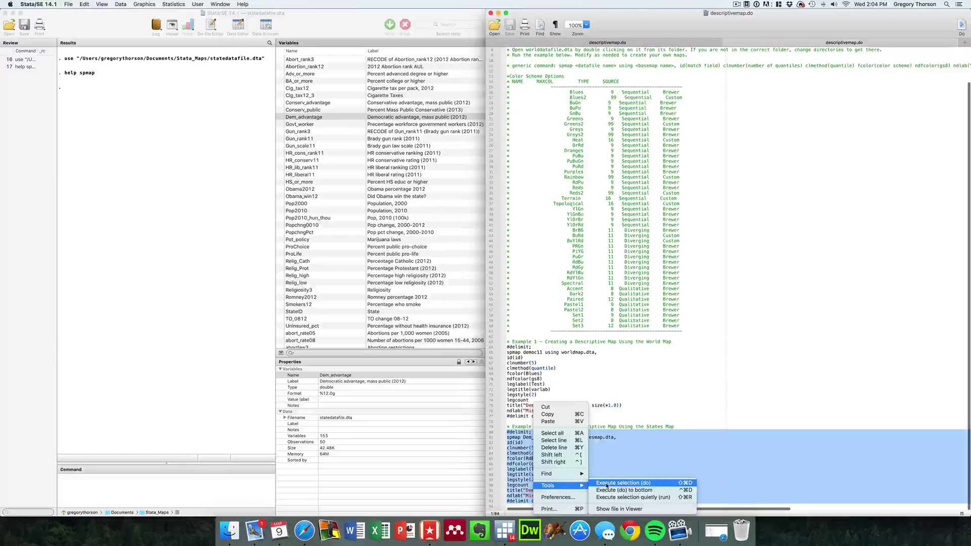
{"action": "left_click", "coordinate": [607, 484]}
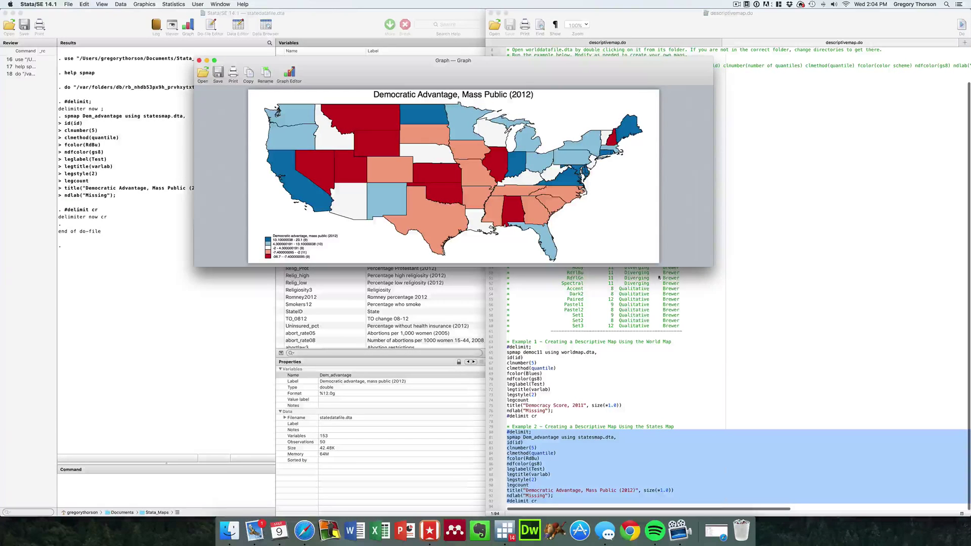
Step: Enlarge the RdBu Democratic Advantage map graph, then return to the do-file editor
{"action": "left_click_drag", "start_coordinate": [648, 266], "coordinate": [648, 357]}
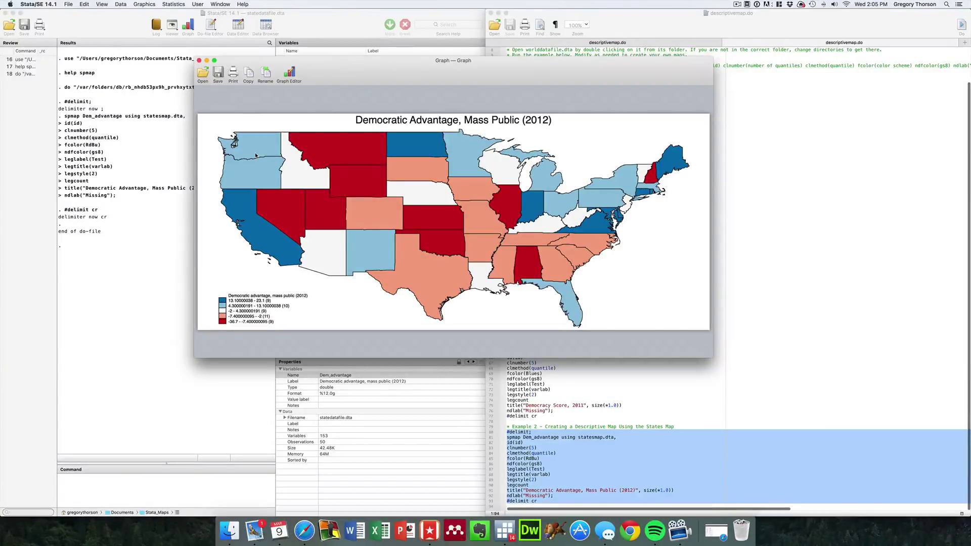
{"action": "left_click", "coordinate": [565, 461]}
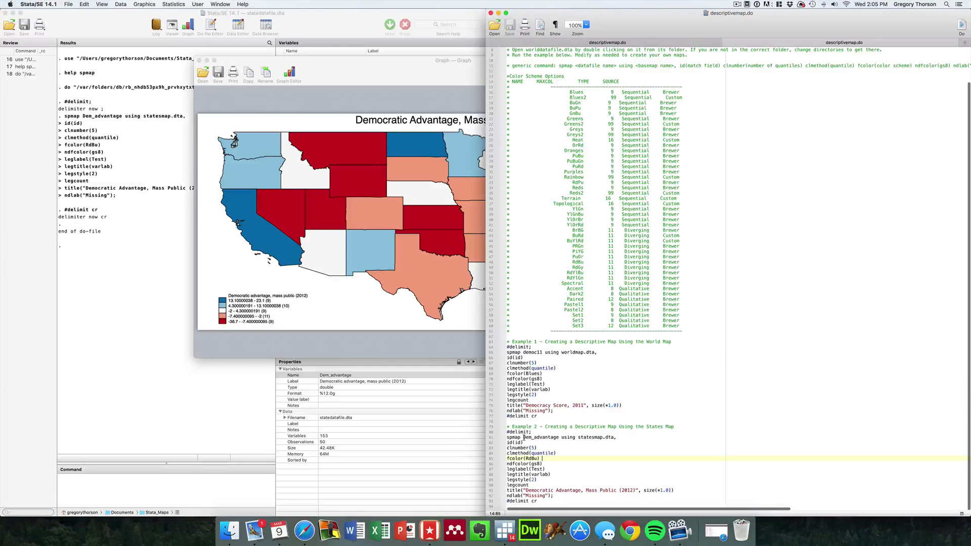
Step: Copy Cig_tax12 from the variable list and paste it over Dem_advantage in the spmap line
{"action": "left_click_drag", "start_coordinate": [524, 437], "coordinate": [530, 437]}
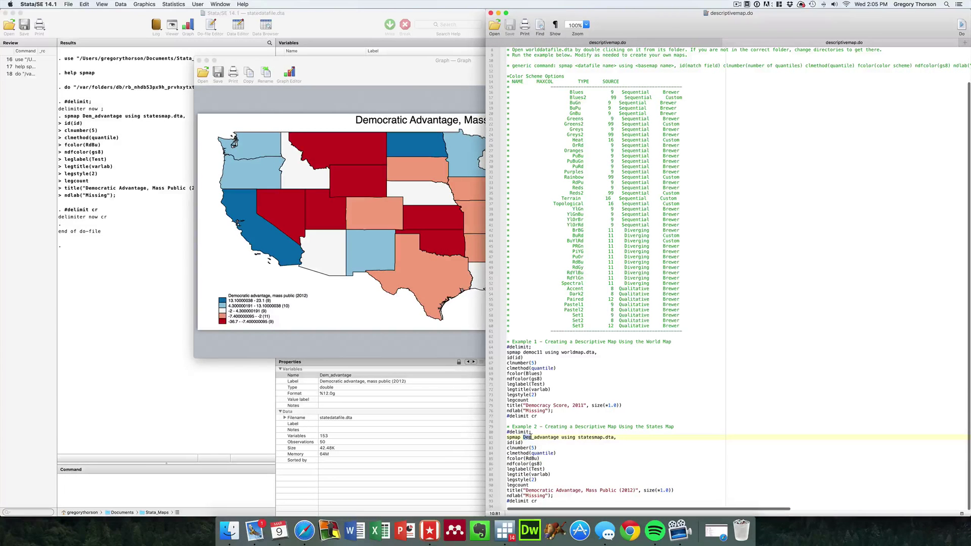
{"action": "left_click", "coordinate": [169, 368]}
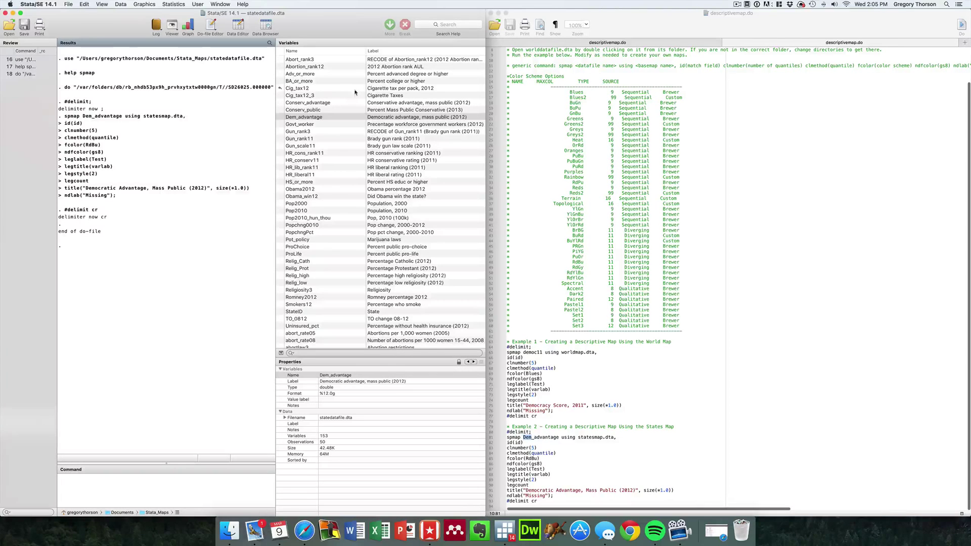
{"action": "double_click", "coordinate": [375, 89]}
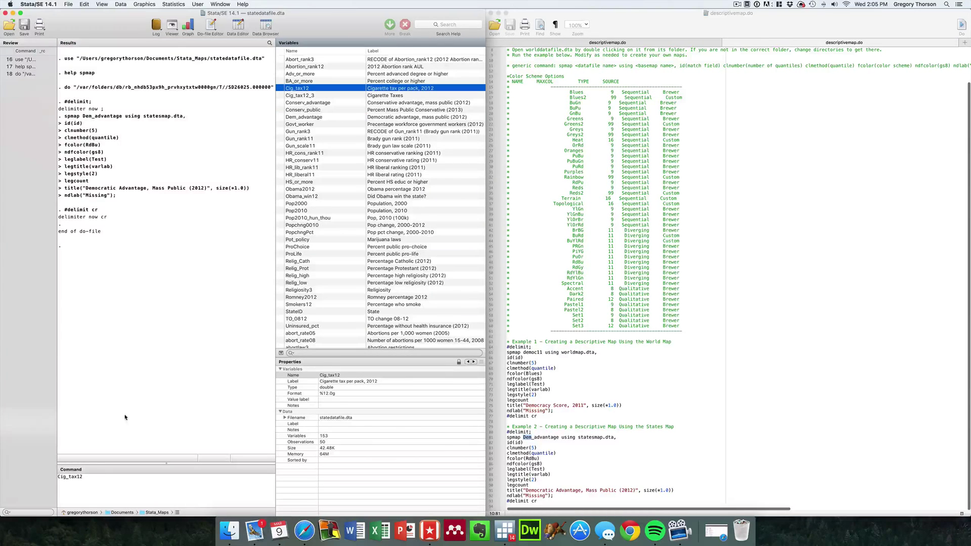
{"action": "double_click", "coordinate": [67, 478]}
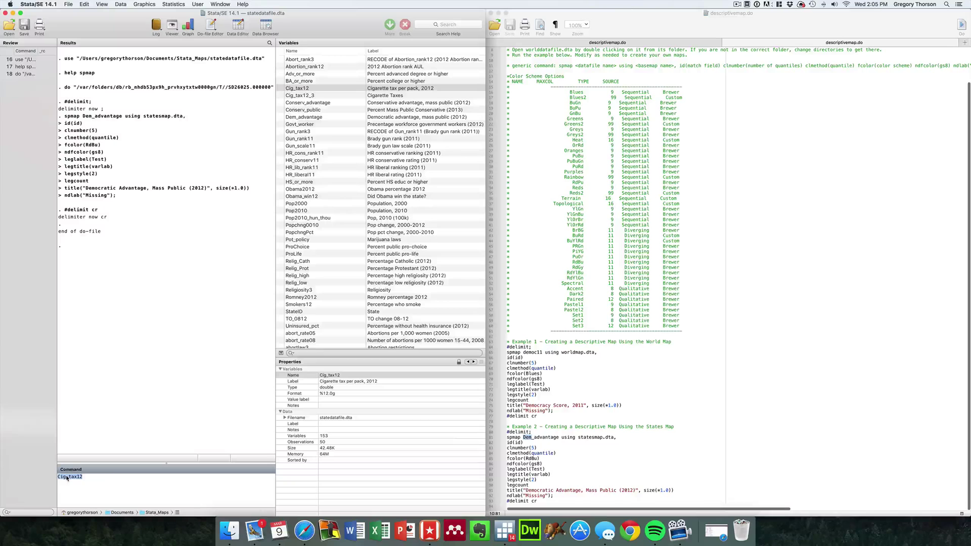
{"action": "right_click", "coordinate": [68, 477]}
{"action": "left_click", "coordinate": [82, 478]}
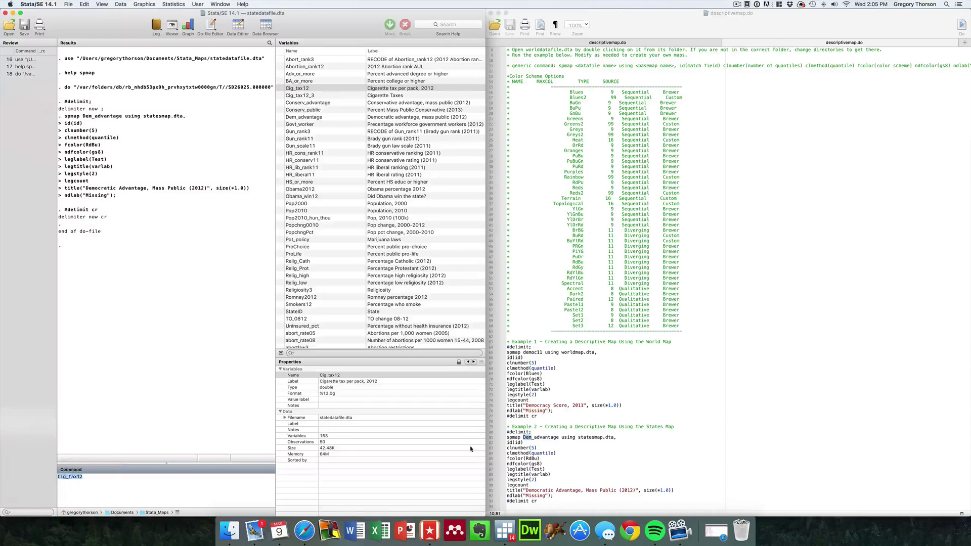
{"action": "left_click", "coordinate": [532, 432]}
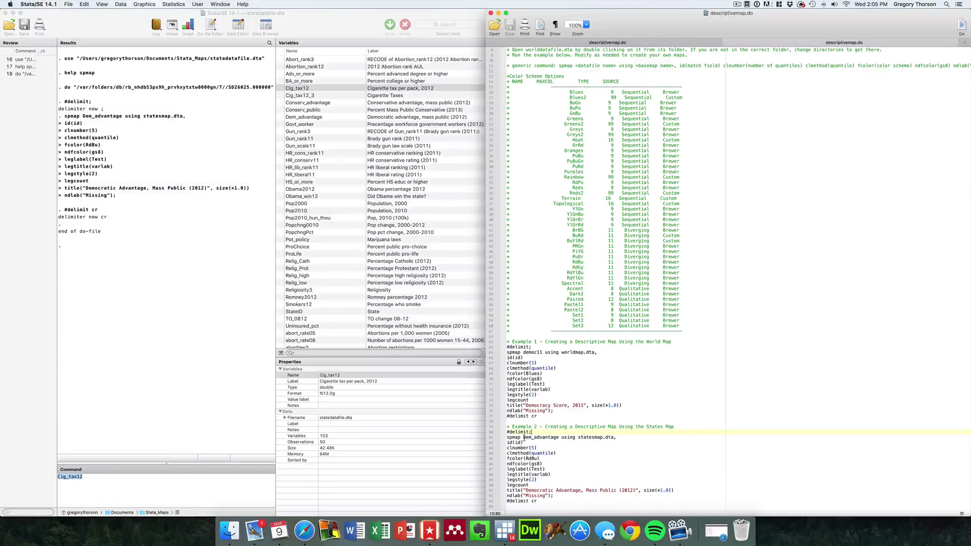
{"action": "left_click_drag", "start_coordinate": [524, 439], "coordinate": [559, 438]}
{"action": "right_click", "coordinate": [559, 438]}
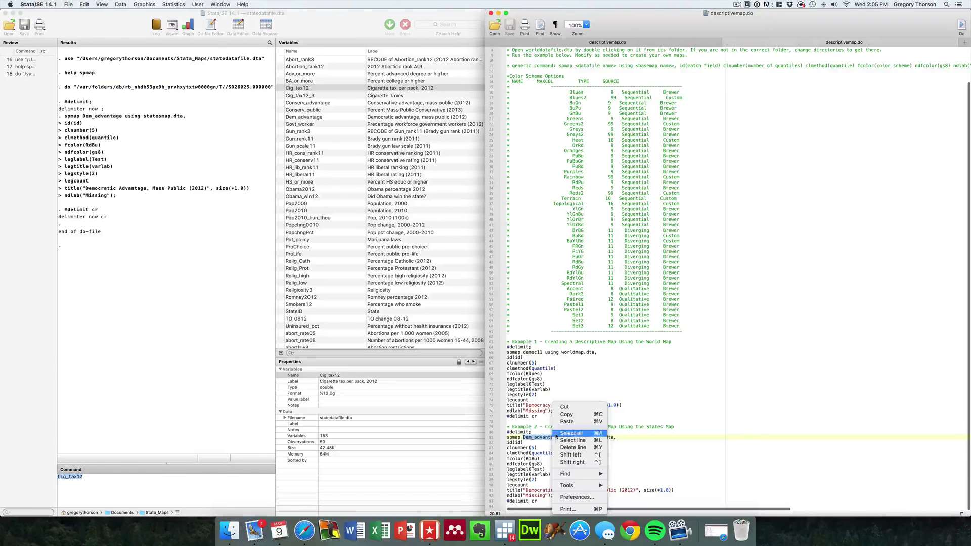
{"action": "left_click", "coordinate": [564, 422]}
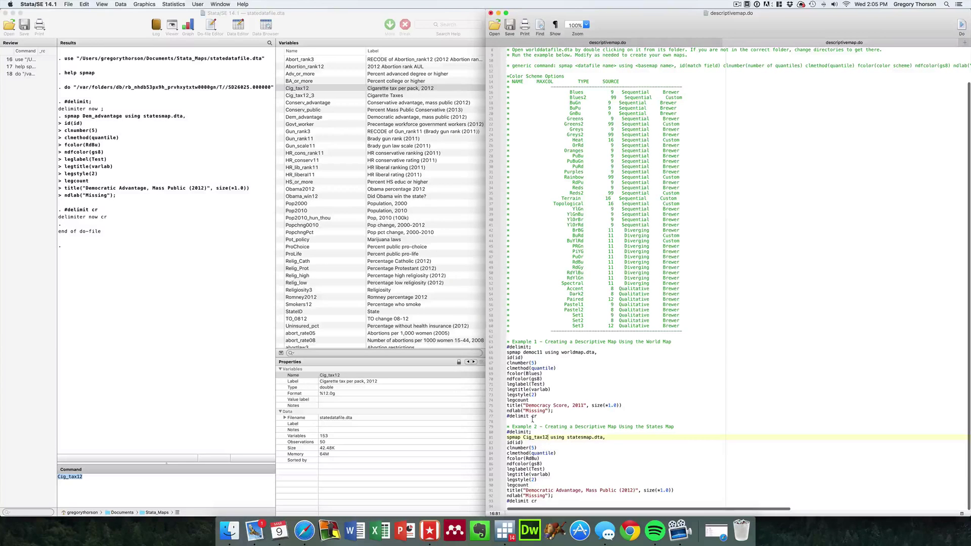
Step: Change the map title to 'Cigarette Tax Per Pack, 2012' and select the Example 2 block
{"action": "left_click", "coordinate": [569, 494]}
{"action": "left_click_drag", "start_coordinate": [526, 491], "coordinate": [634, 491]}
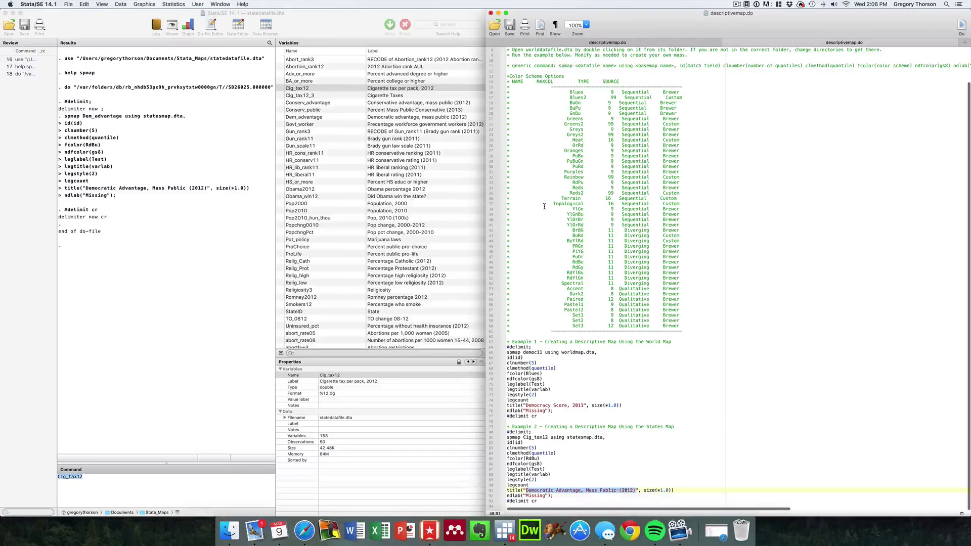
{"action": "type", "text": "Cigar"}
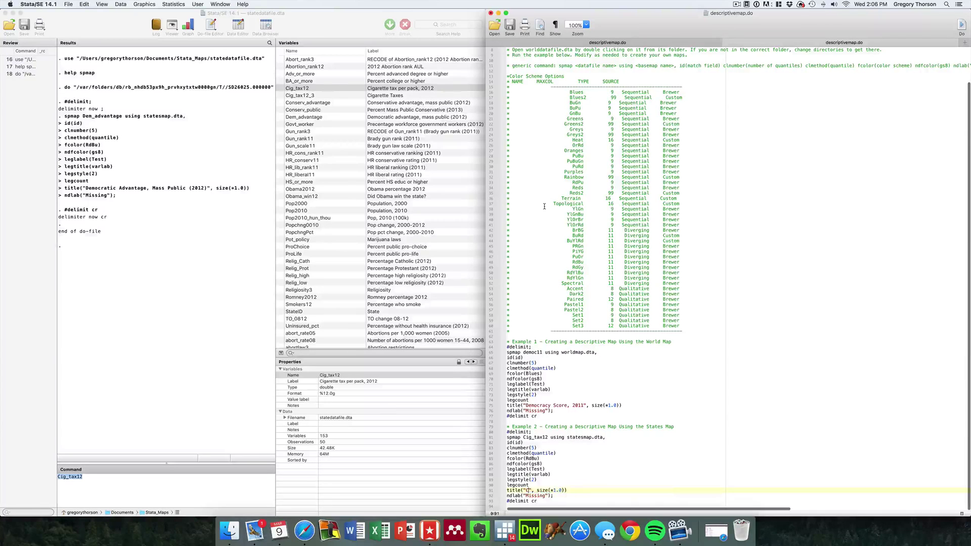
{"action": "type", "text": "ette "}
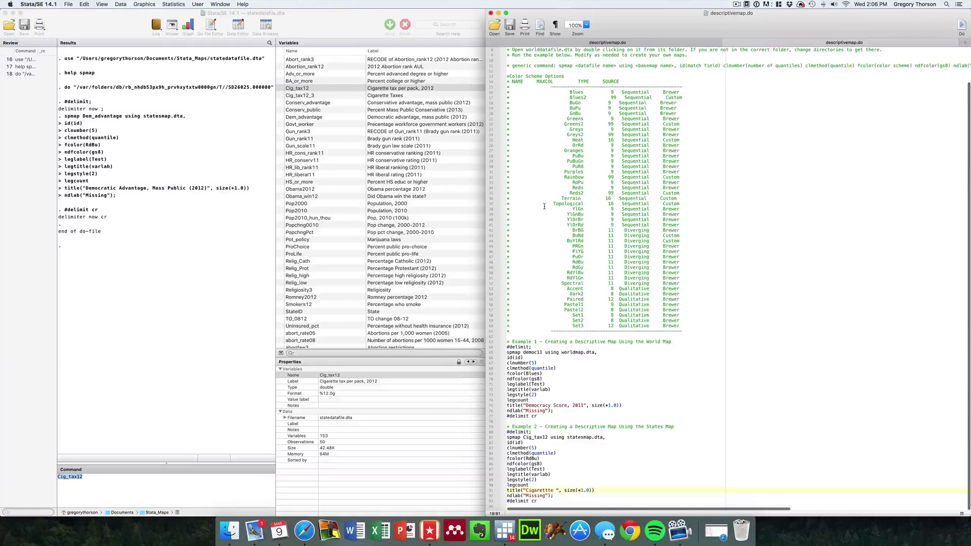
{"action": "type", "text": "tax"}
{"action": "key", "text": "BackSpace"}
{"action": "key", "text": "BackSpace"}
{"action": "key", "text": "BackSpace"}
{"action": "key", "text": "BackSpace"}
{"action": "type", "text": "Tax P"}
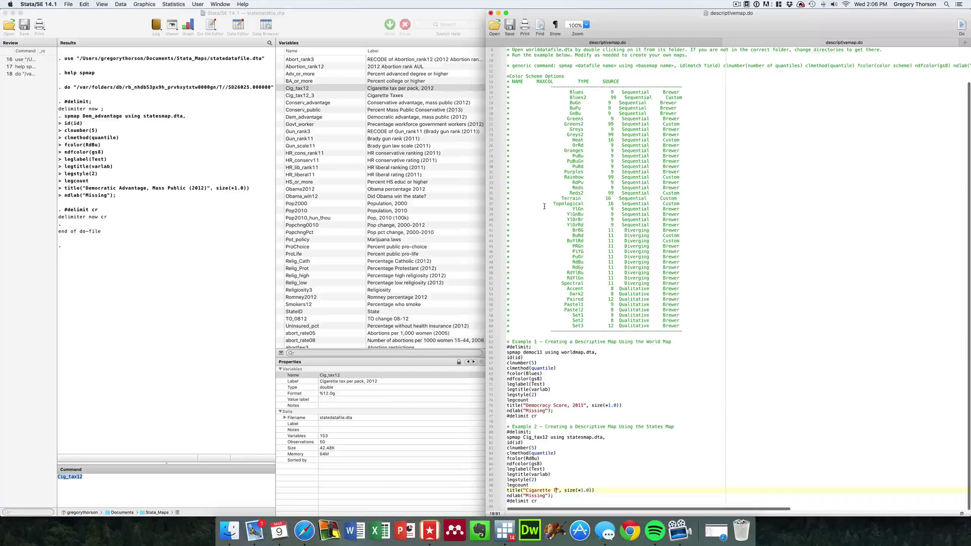
{"action": "type", "text": "er Pack, 2012"}
{"action": "left_click_drag", "start_coordinate": [488, 433], "coordinate": [488, 506]}
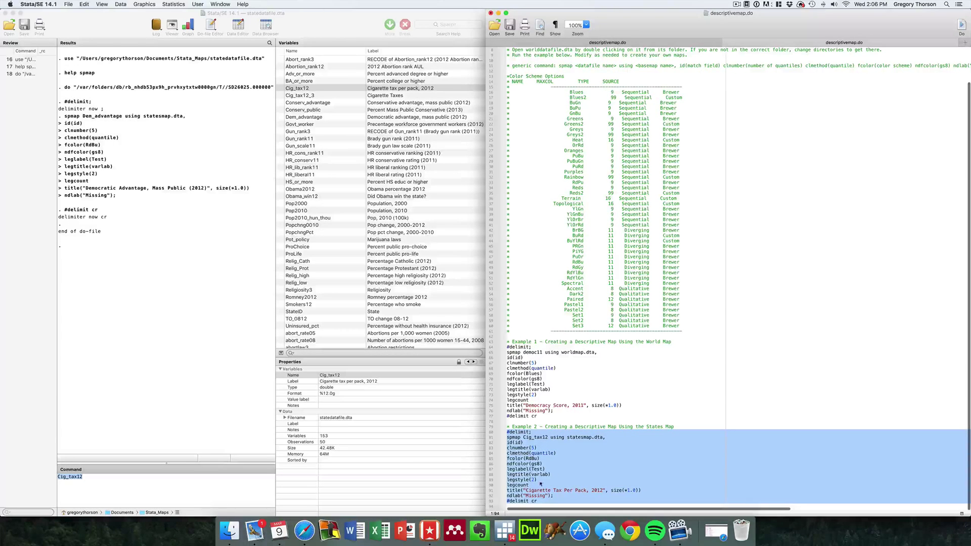
Step: Execute the edited Example 2 to draw the 'Cigarette Tax Per Pack, 2012' map, then return to the do-file
{"action": "right_click", "coordinate": [575, 471]}
{"action": "mouse_move", "coordinate": [592, 486]}
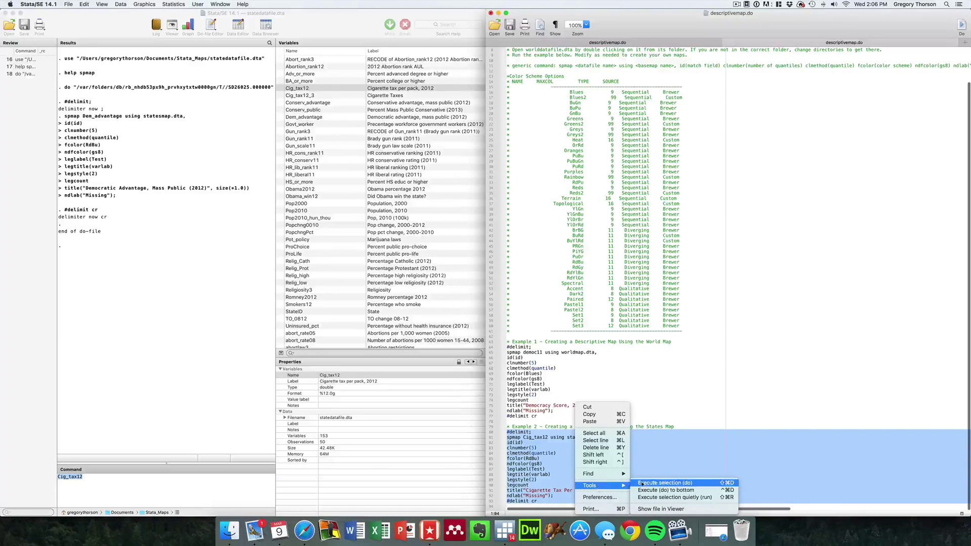
{"action": "left_click", "coordinate": [652, 483]}
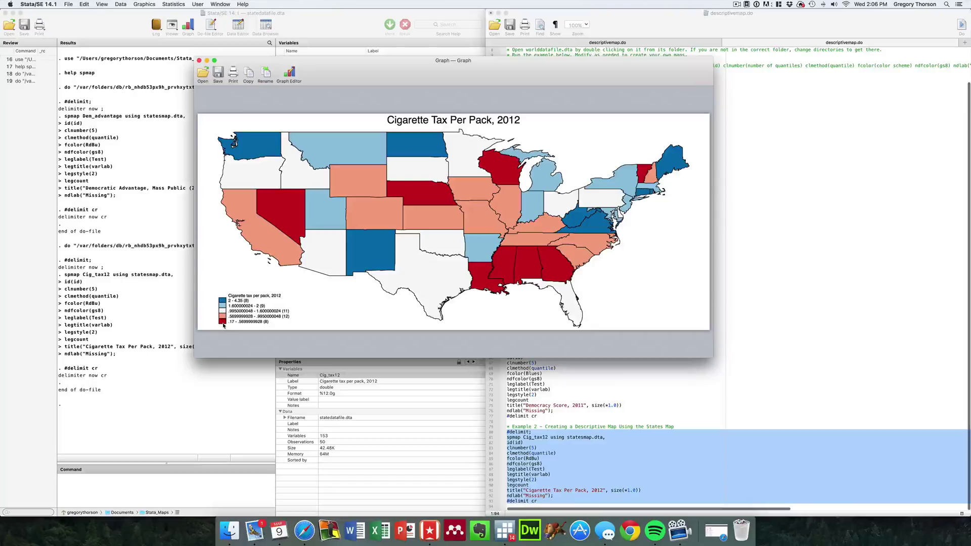
{"action": "left_click", "coordinate": [617, 406]}
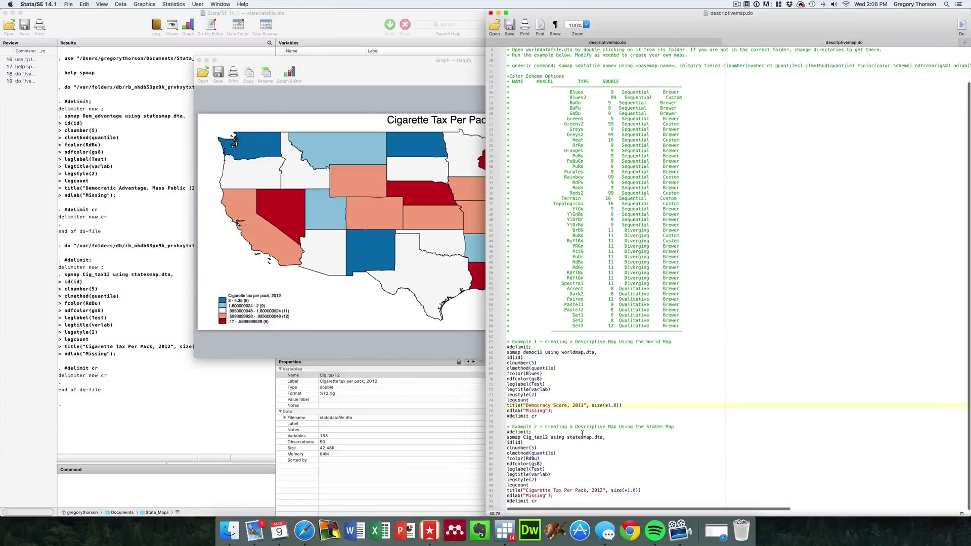
Step: Change the map's colour scheme in the do-file from fcolor(RdBu) to fcolor(Greens)
{"action": "left_click", "coordinate": [539, 459]}
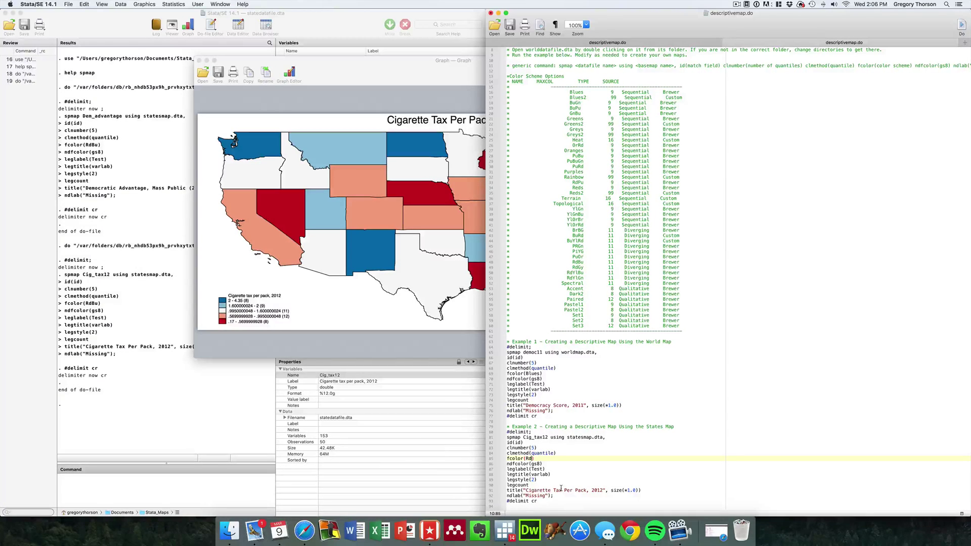
{"action": "key", "text": "BackSpace"}
{"action": "key", "text": "BackSpace"}
{"action": "type", "text": "Greens"}
Step: Execute the Example 2 code block to redraw the Cigarette Tax Per Pack, 2012 map in greens
{"action": "left_click_drag", "start_coordinate": [489, 432], "coordinate": [489, 505]}
{"action": "right_click", "coordinate": [562, 474]}
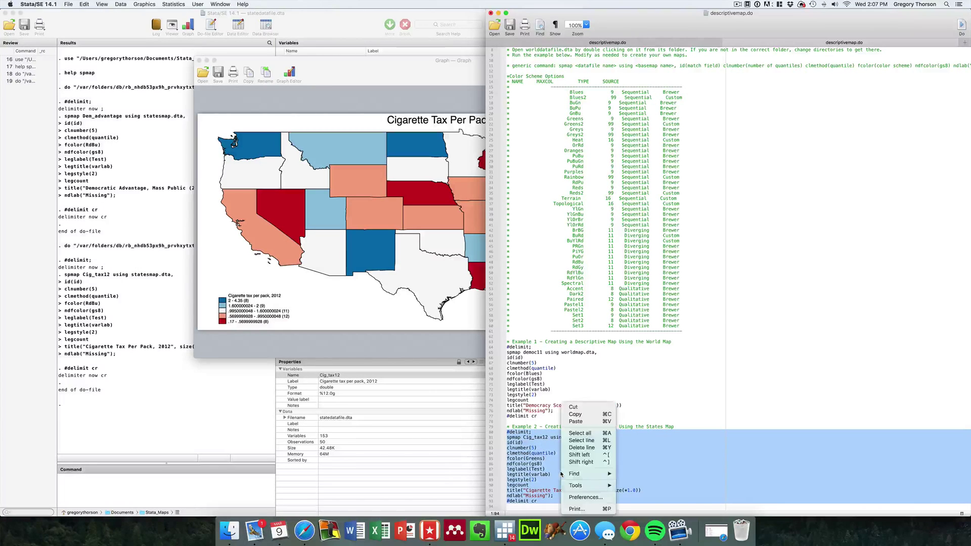
{"action": "mouse_move", "coordinate": [576, 486]}
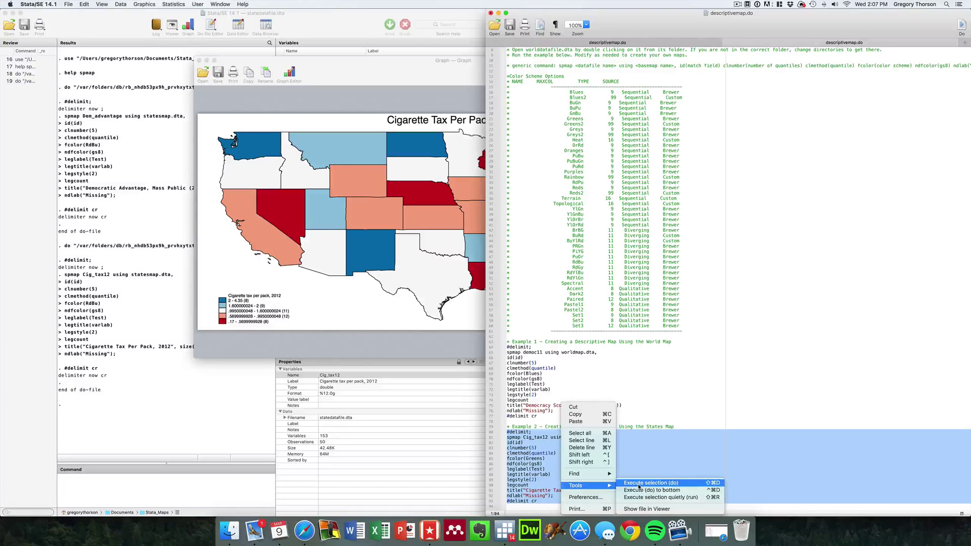
{"action": "left_click", "coordinate": [639, 484]}
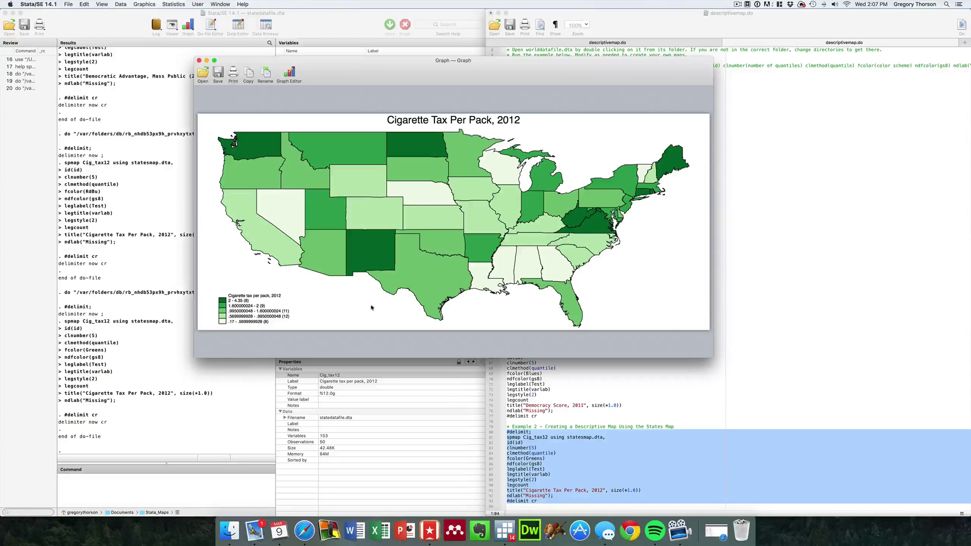
{"action": "left_click", "coordinate": [678, 380]}
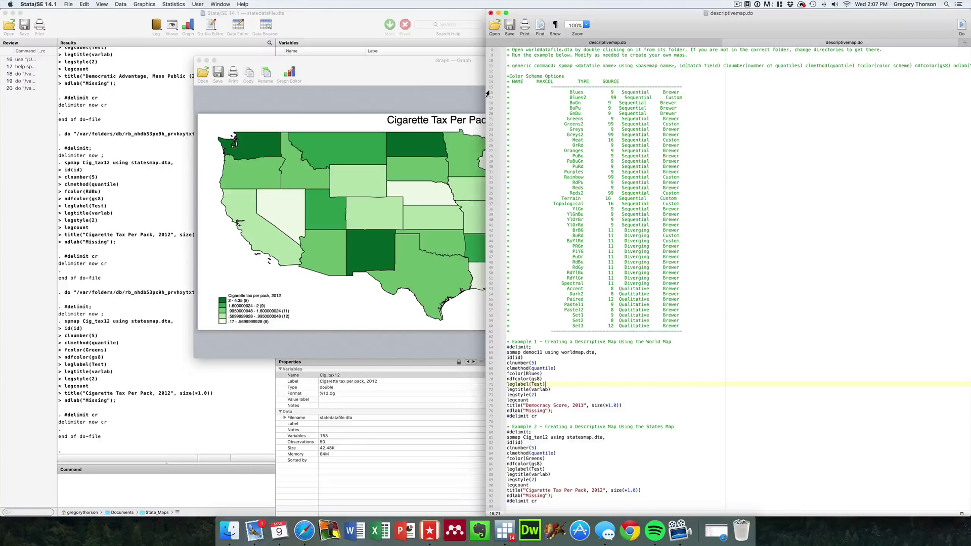
{"action": "left_click", "coordinate": [361, 306]}
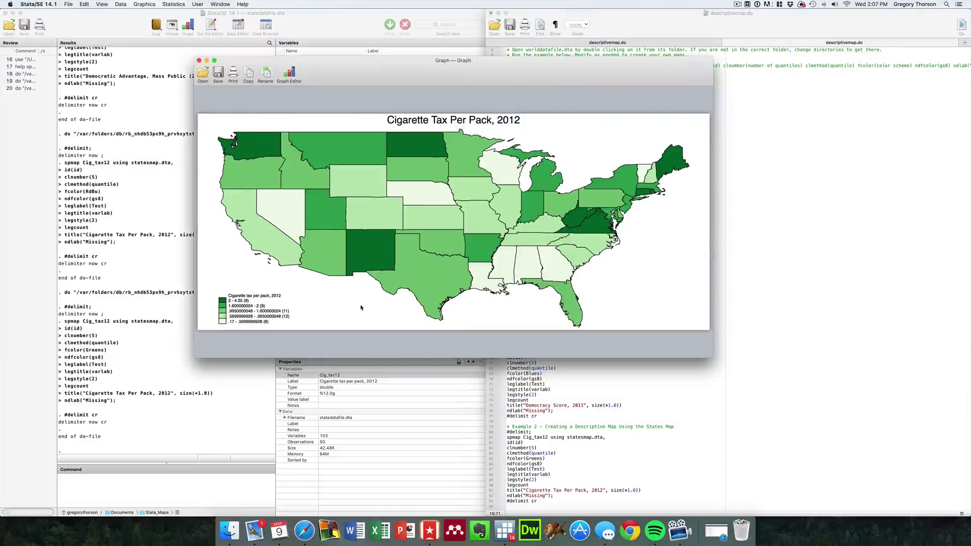